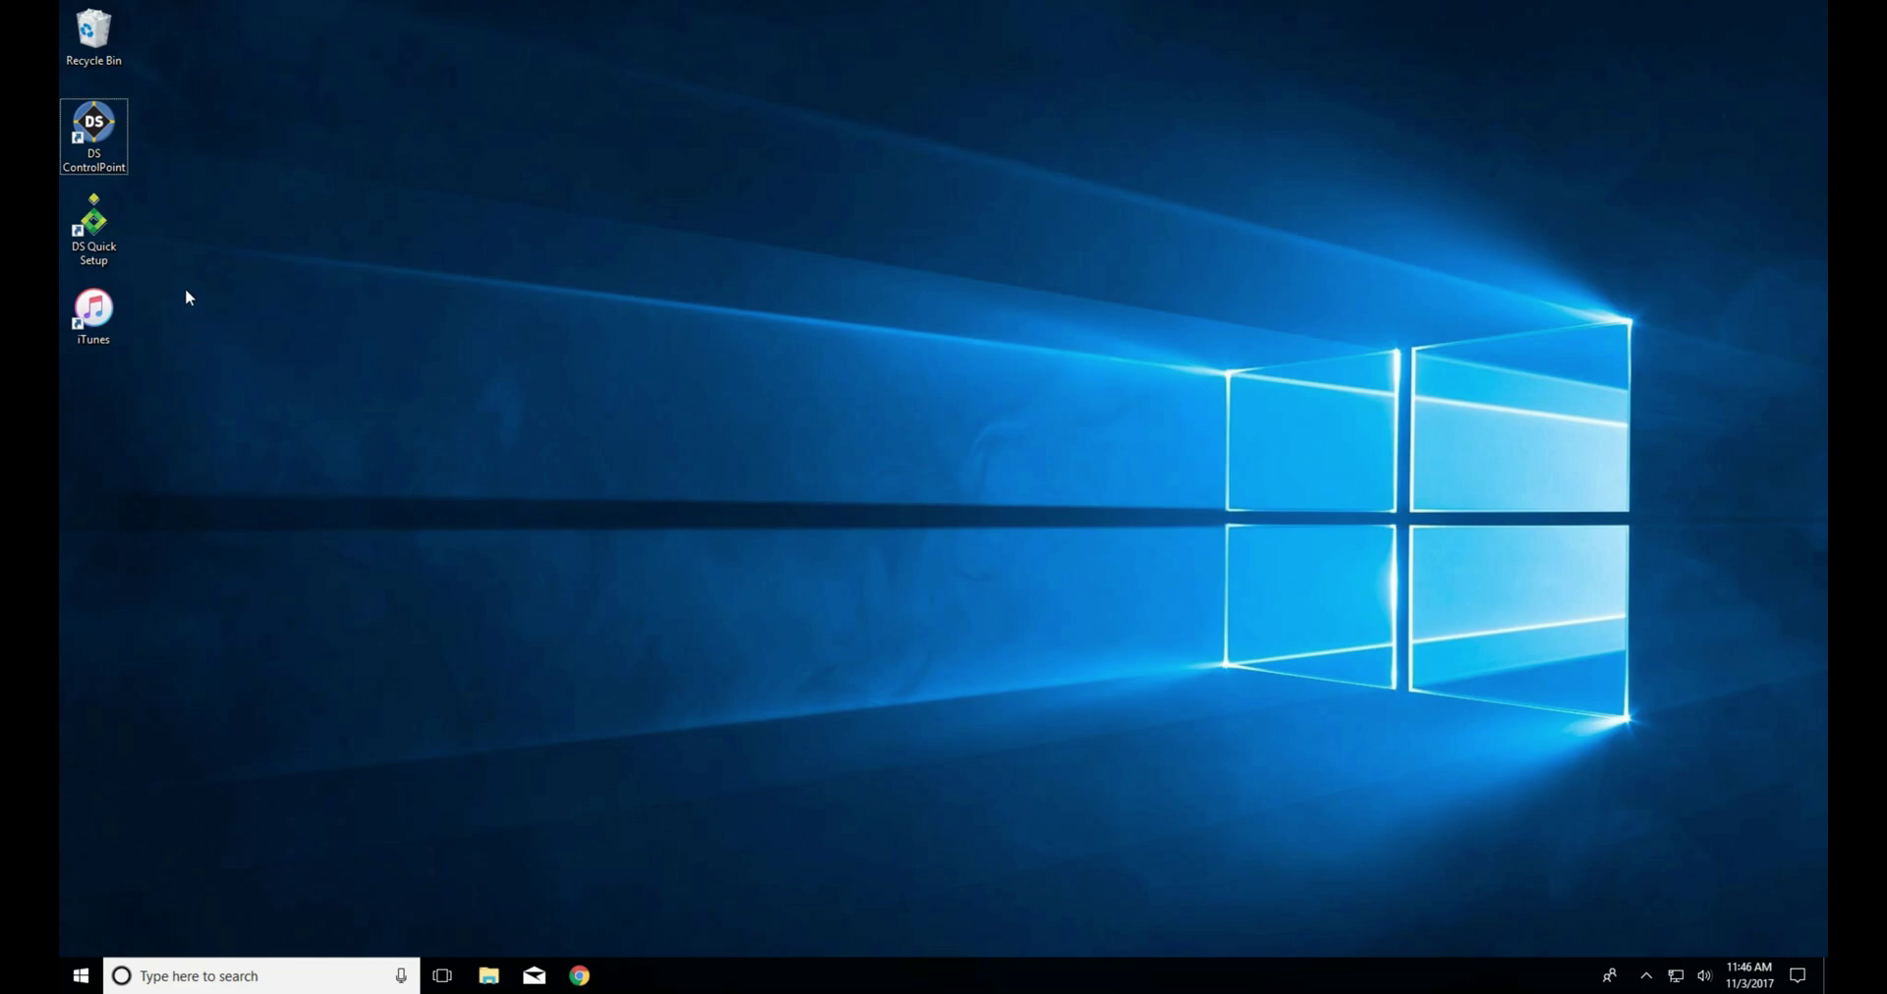
# Launch DS ControlPoint and show the IP camera's live feed in the first pane of the 2x2 layout.
pyautogui.click(105, 147)
pyautogui.doubleClick(104, 148)
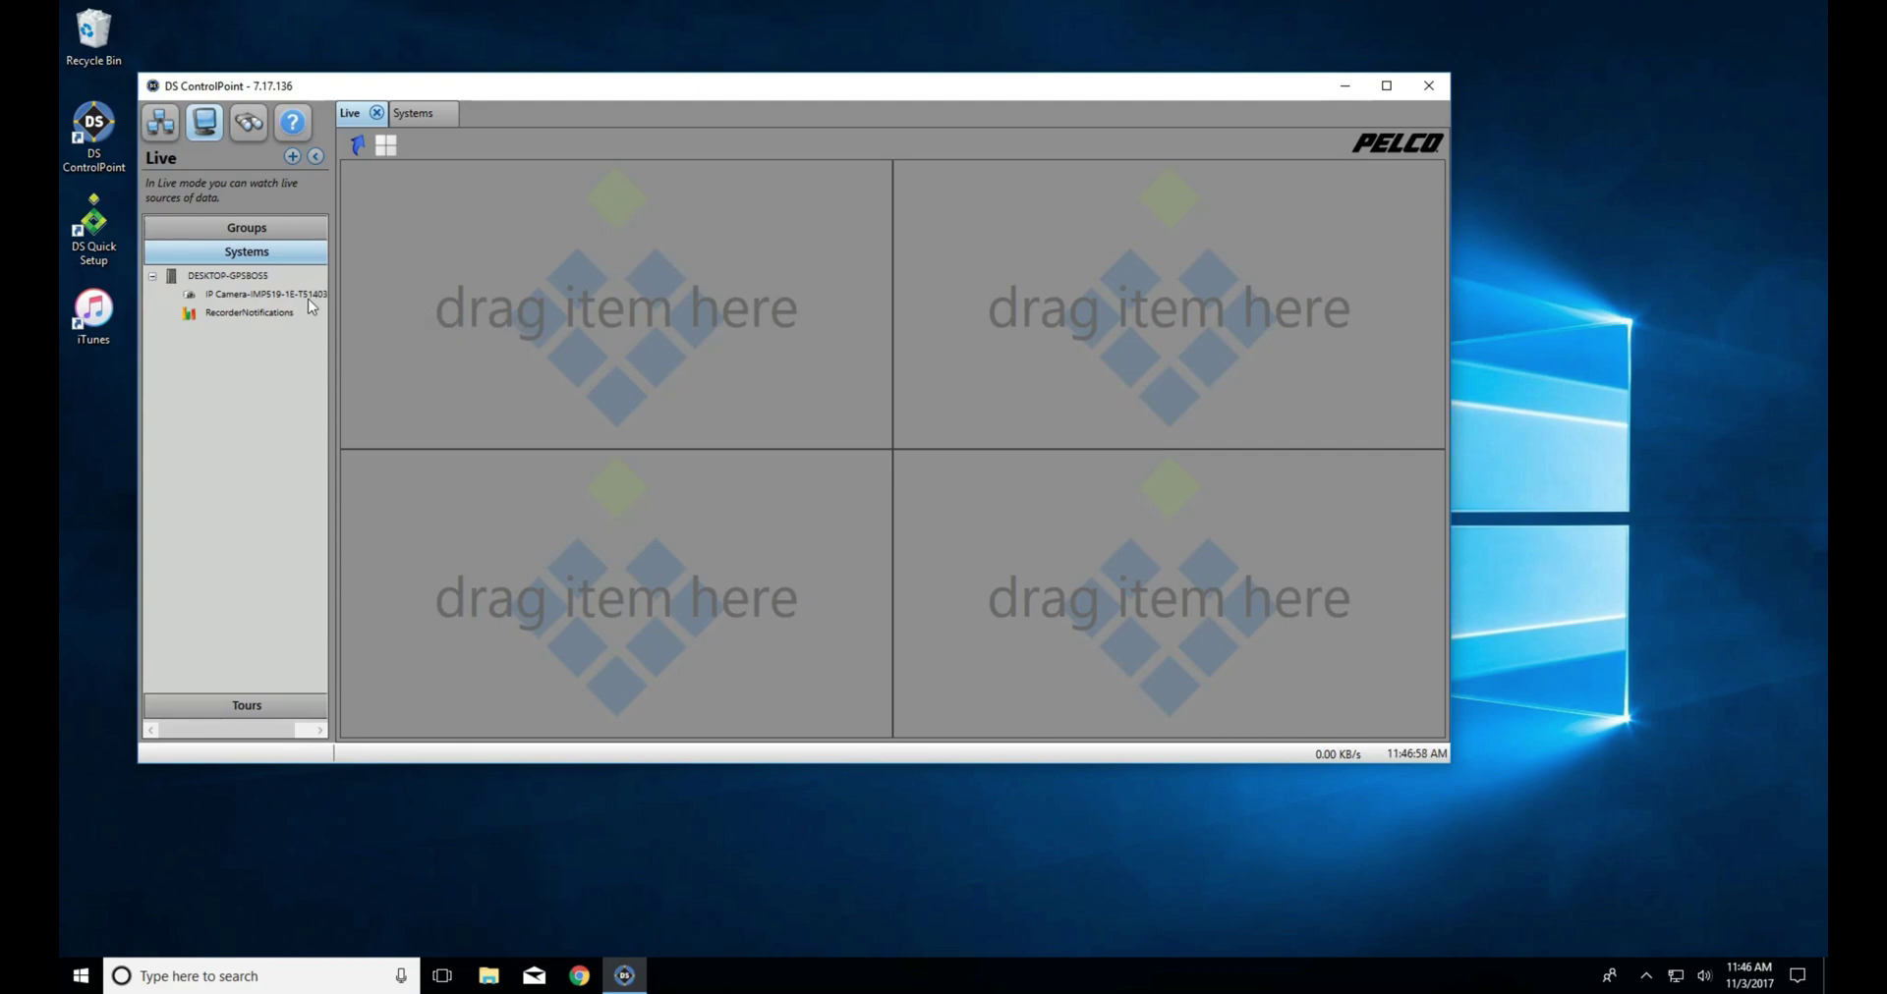
pyautogui.moveTo(311, 302); pyautogui.dragTo(578, 292)
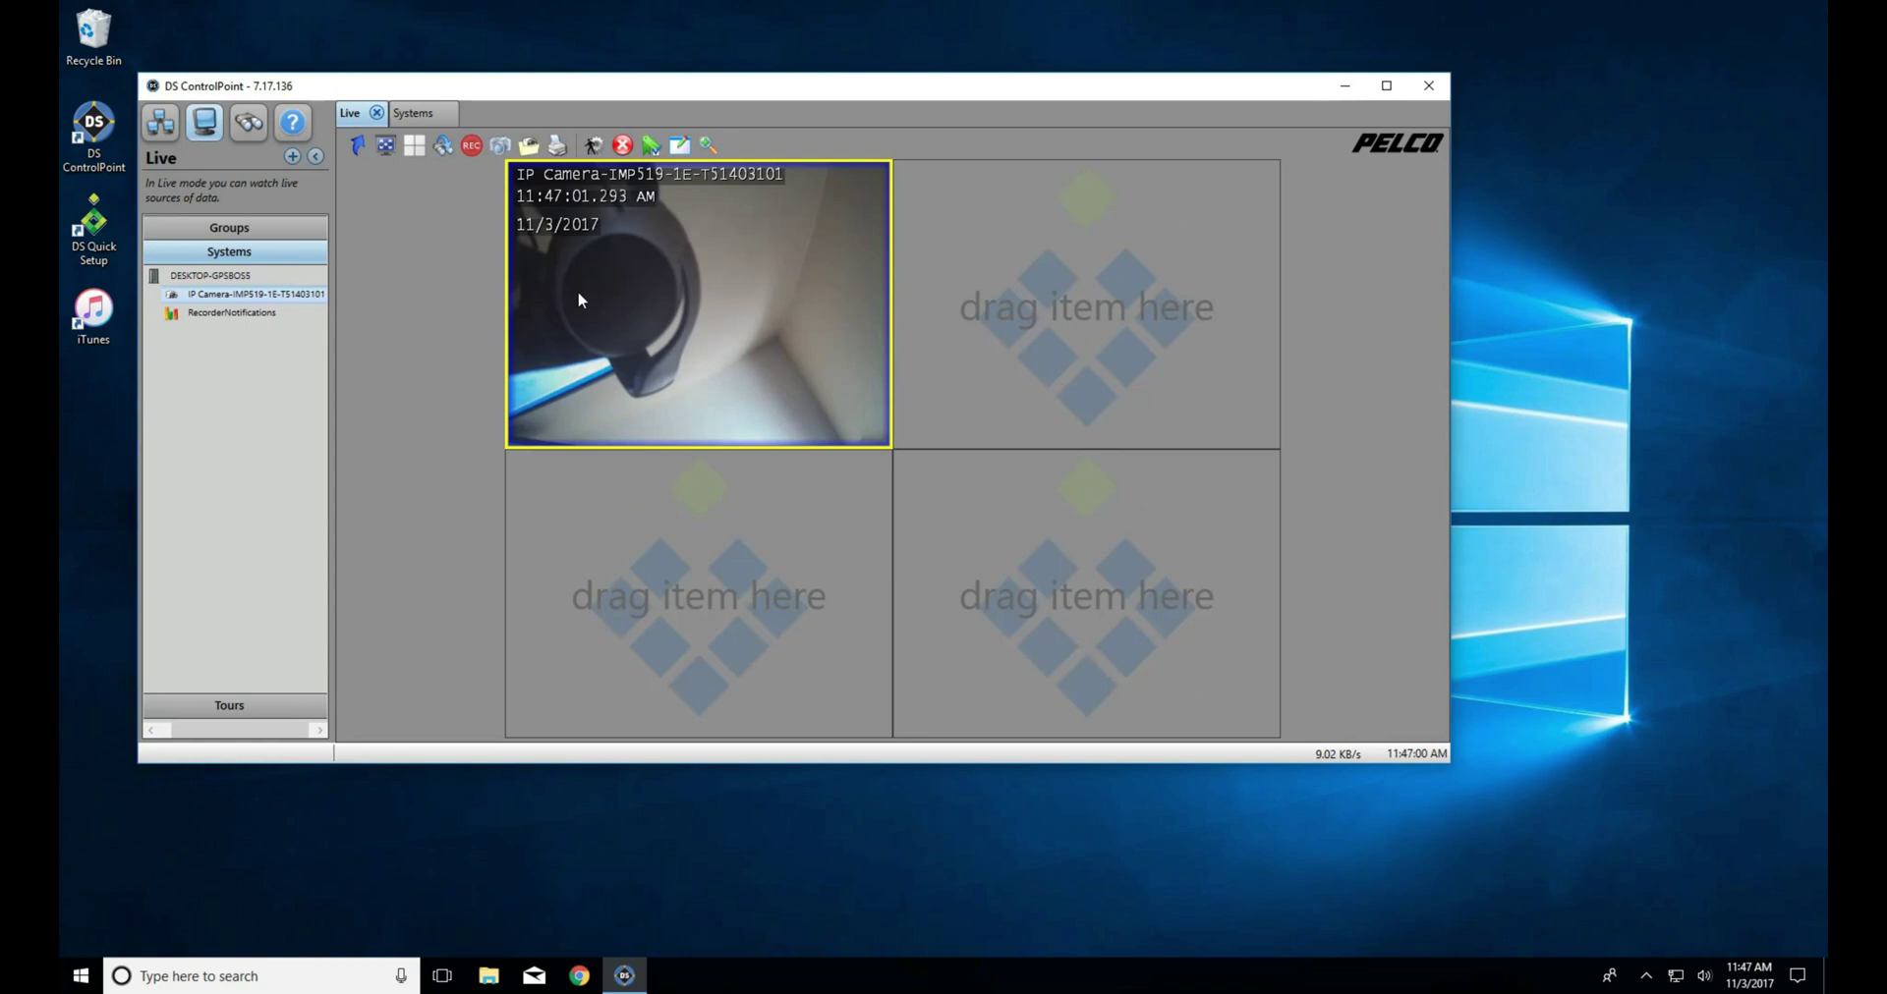
# Run a Quick Review of the last 30 minutes for the live IP camera.
pyautogui.rightClick(664, 291)
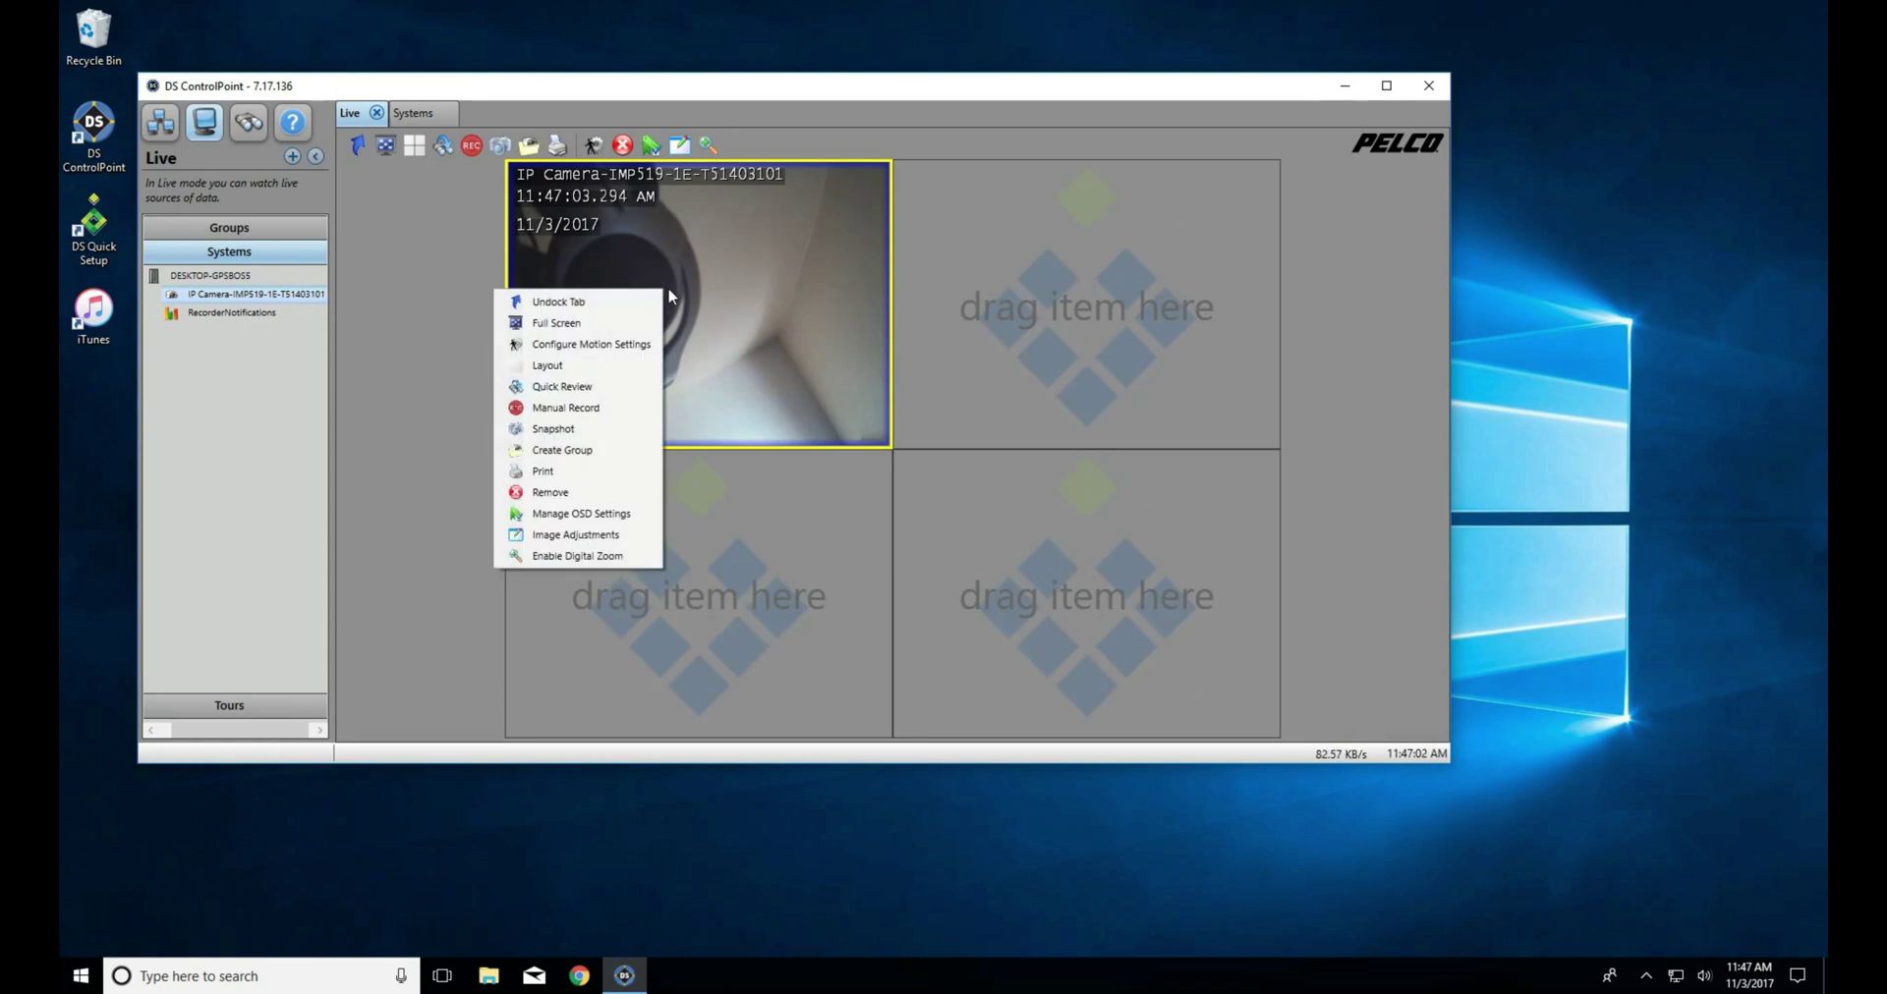
pyautogui.click(587, 388)
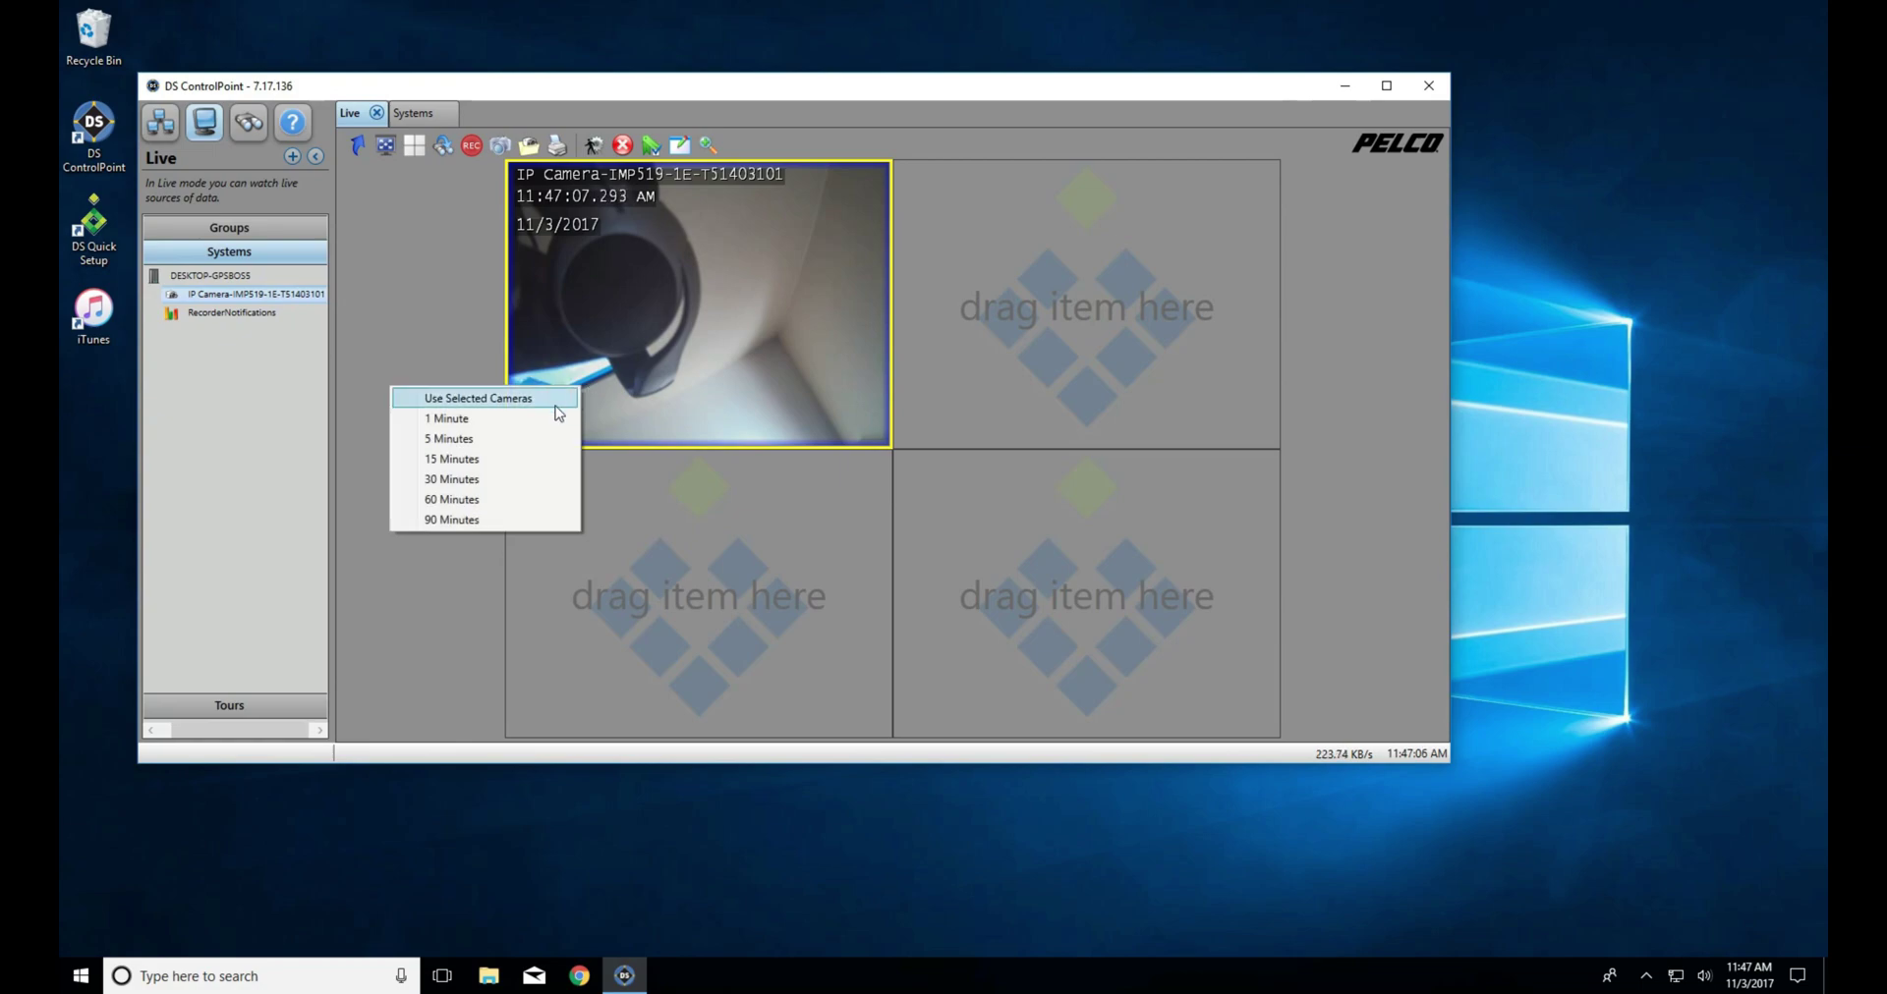
pyautogui.click(539, 478)
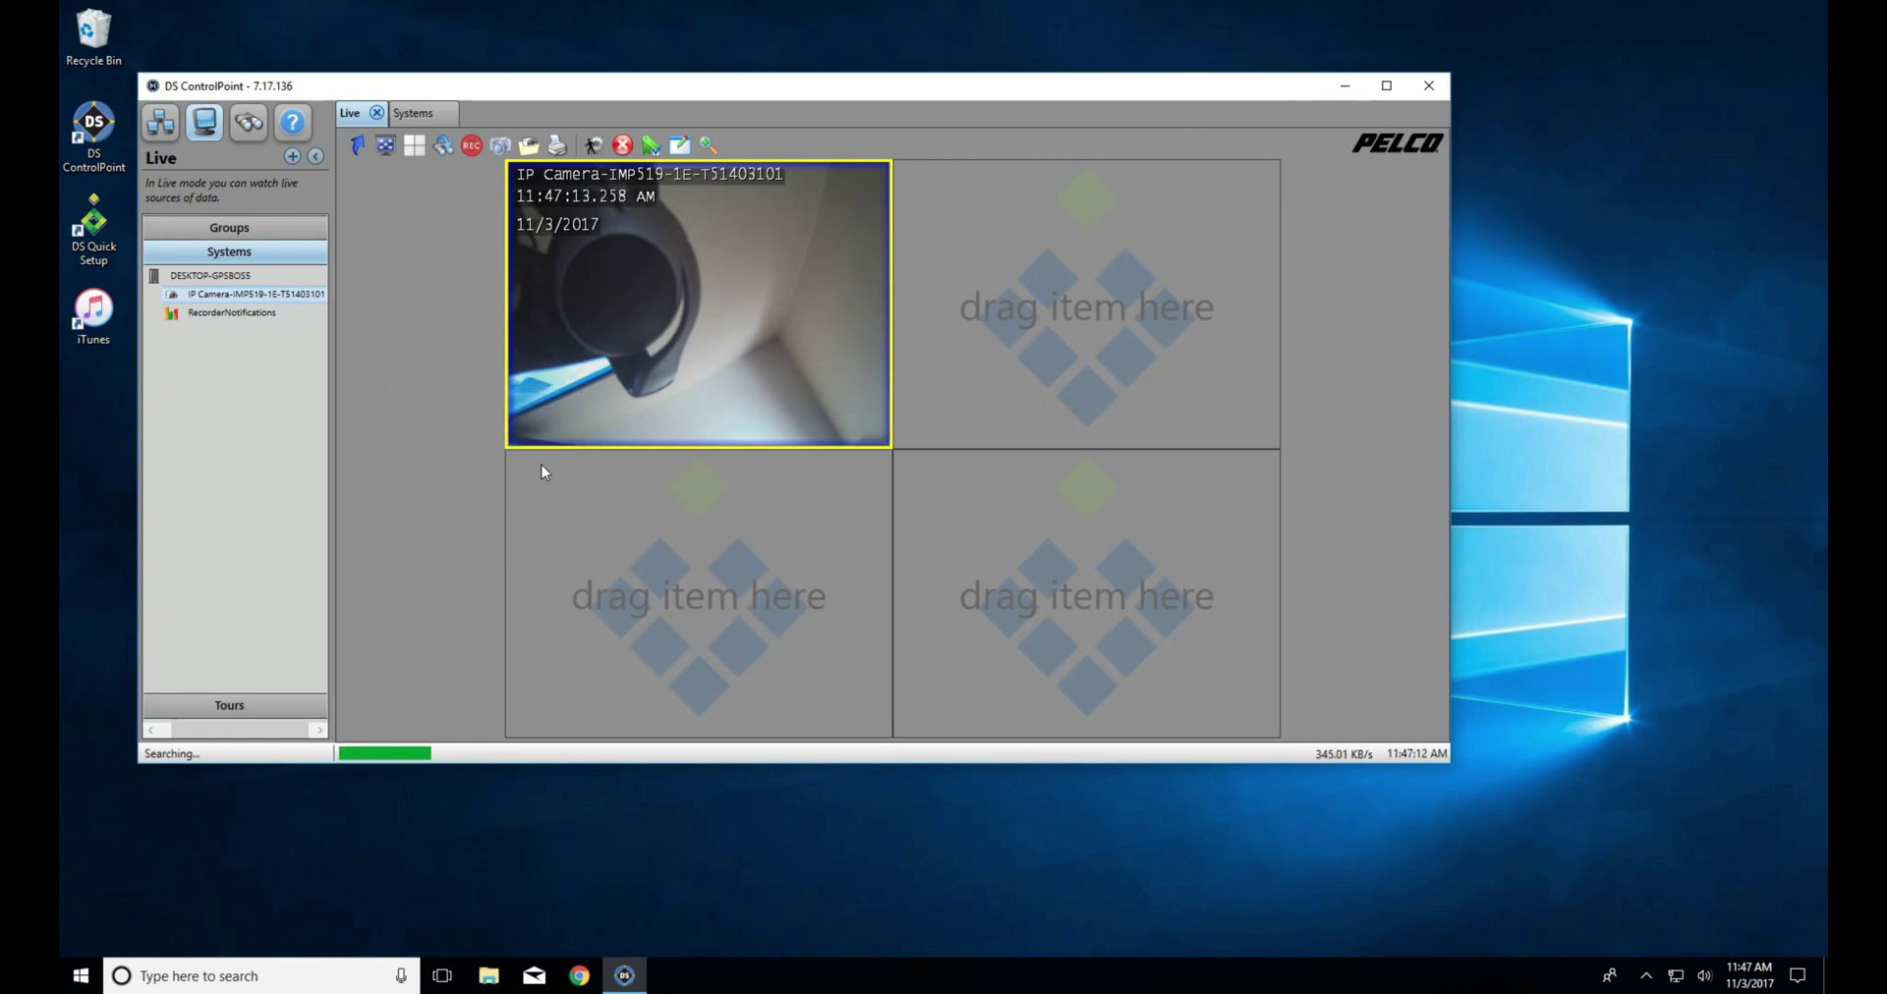
# Start exporting the reviewed camera footage as video in EXE format.
pyautogui.rightClick(664, 247)
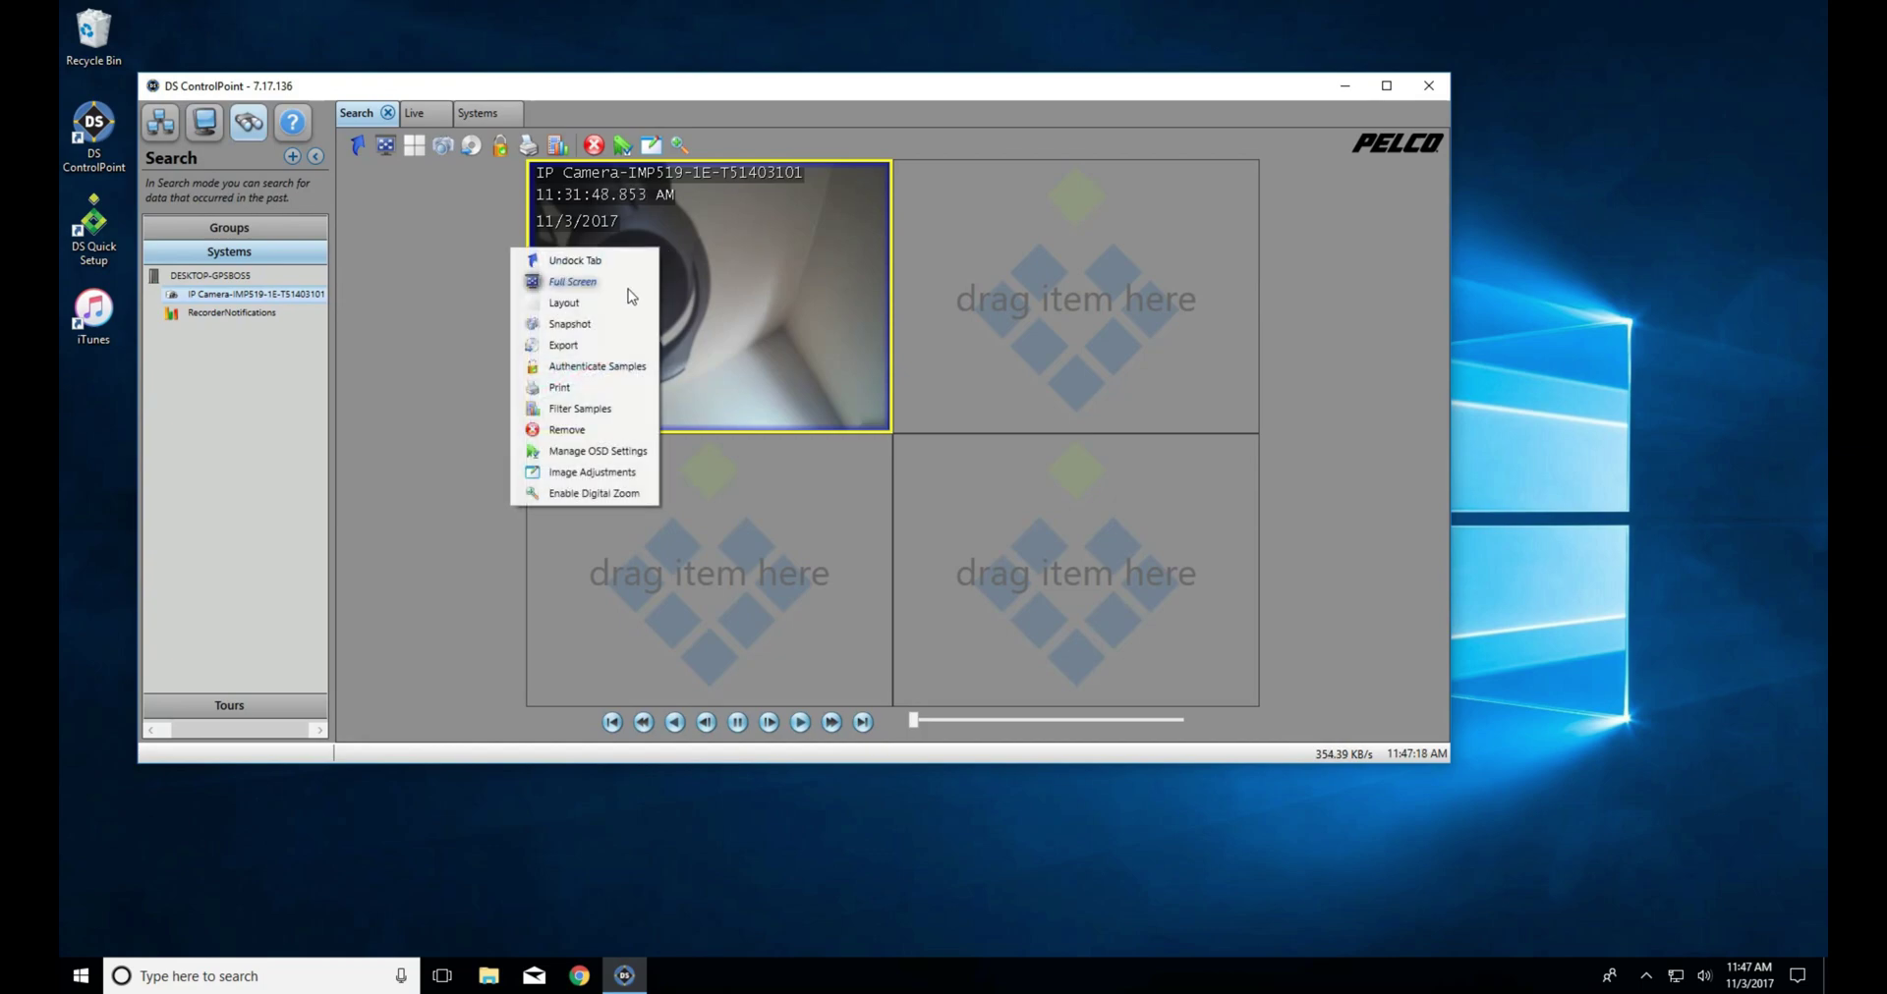
pyautogui.click(590, 341)
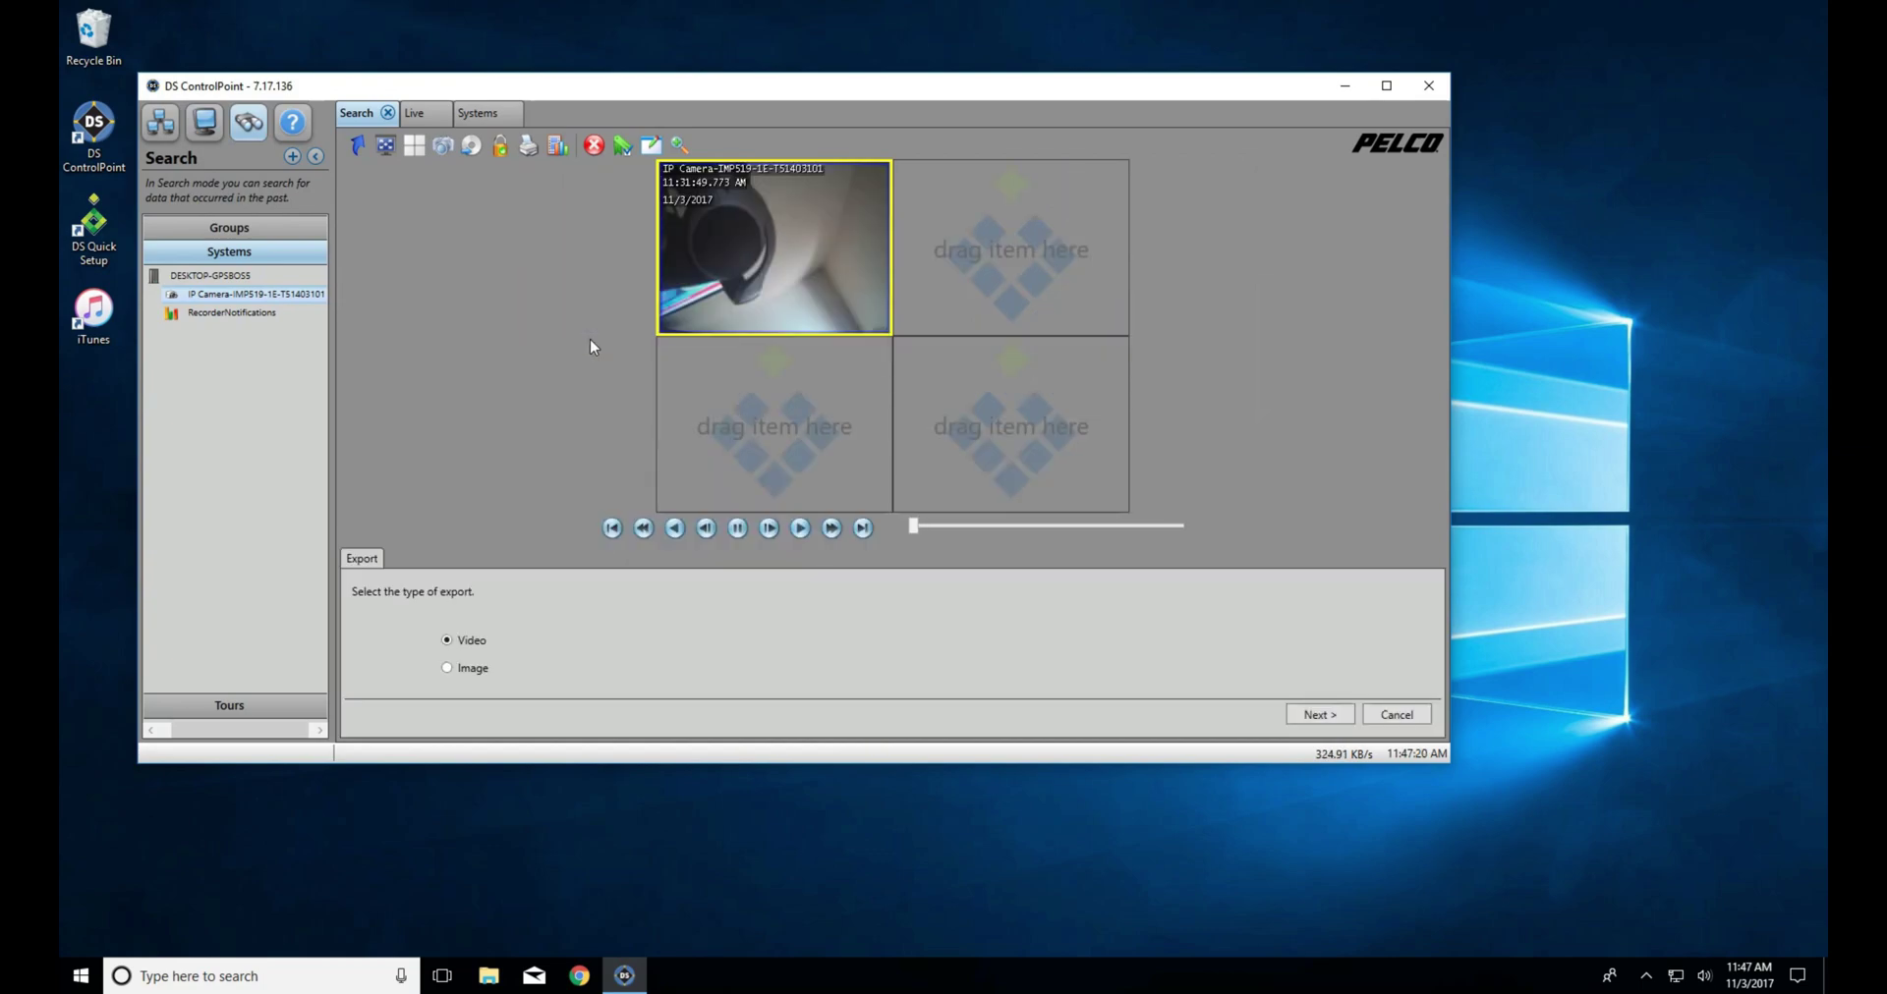
pyautogui.click(1315, 711)
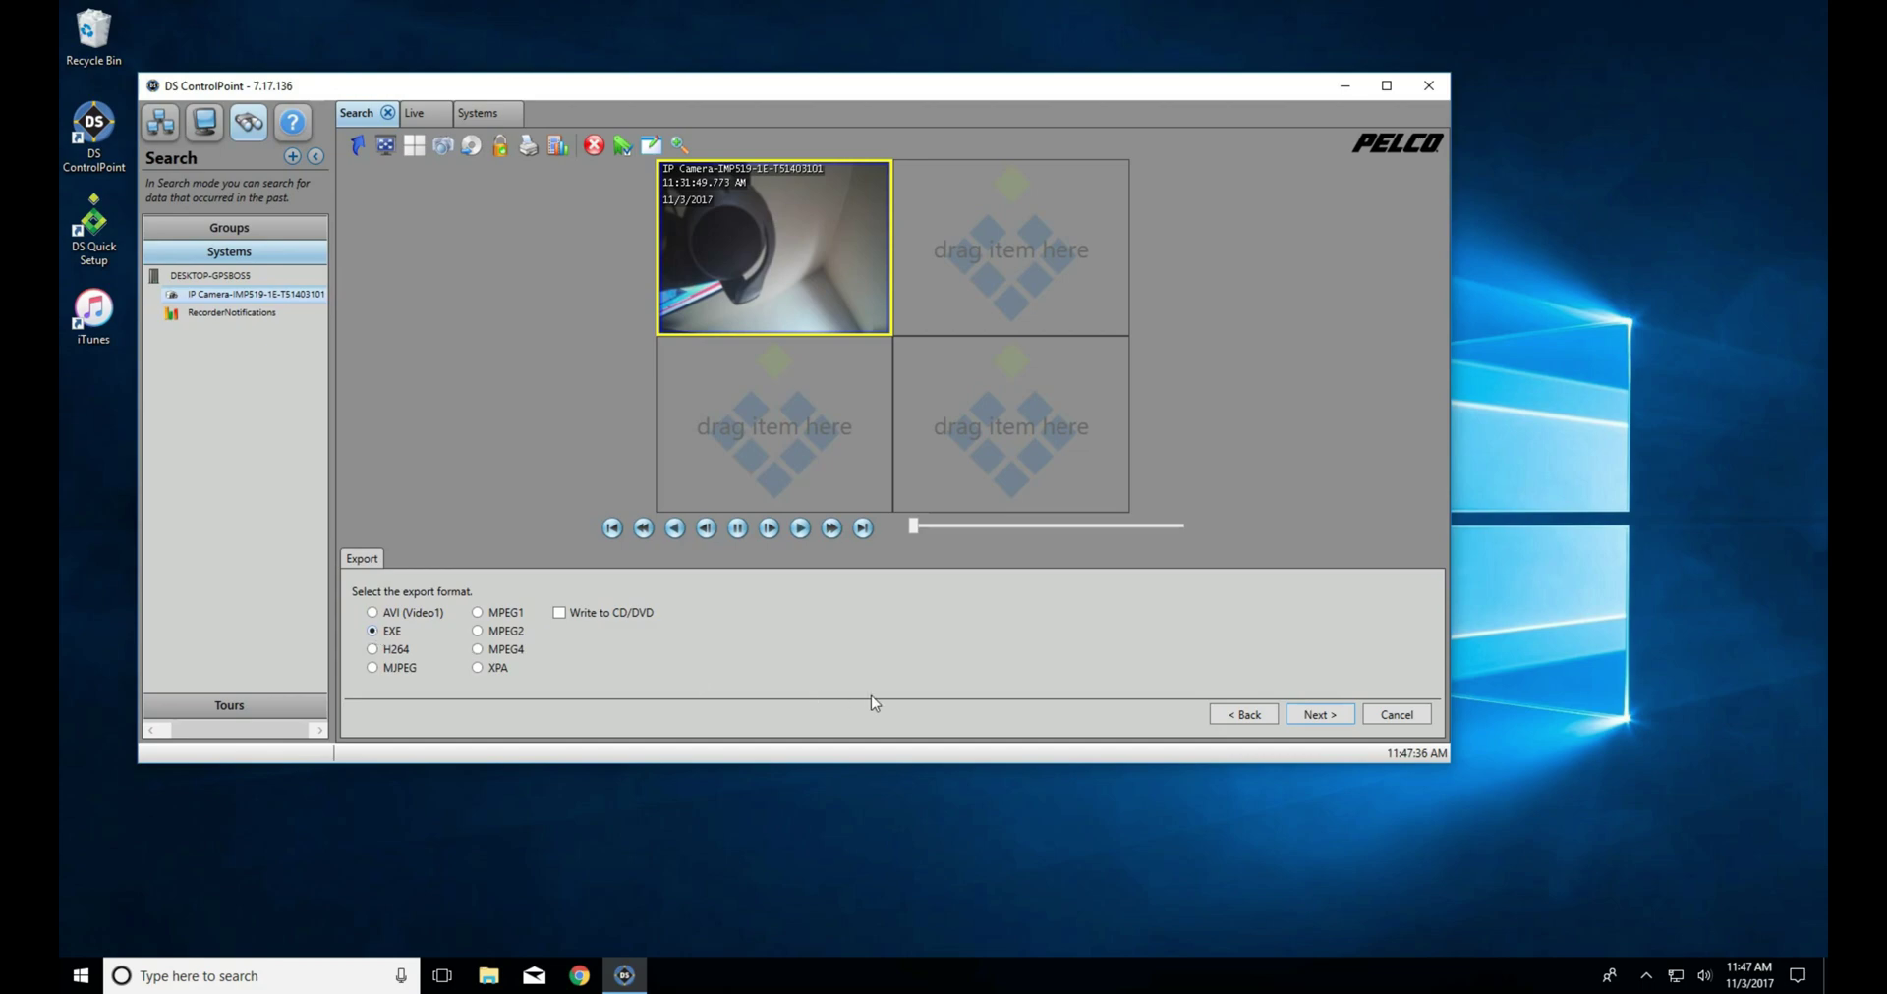
pyautogui.click(1318, 715)
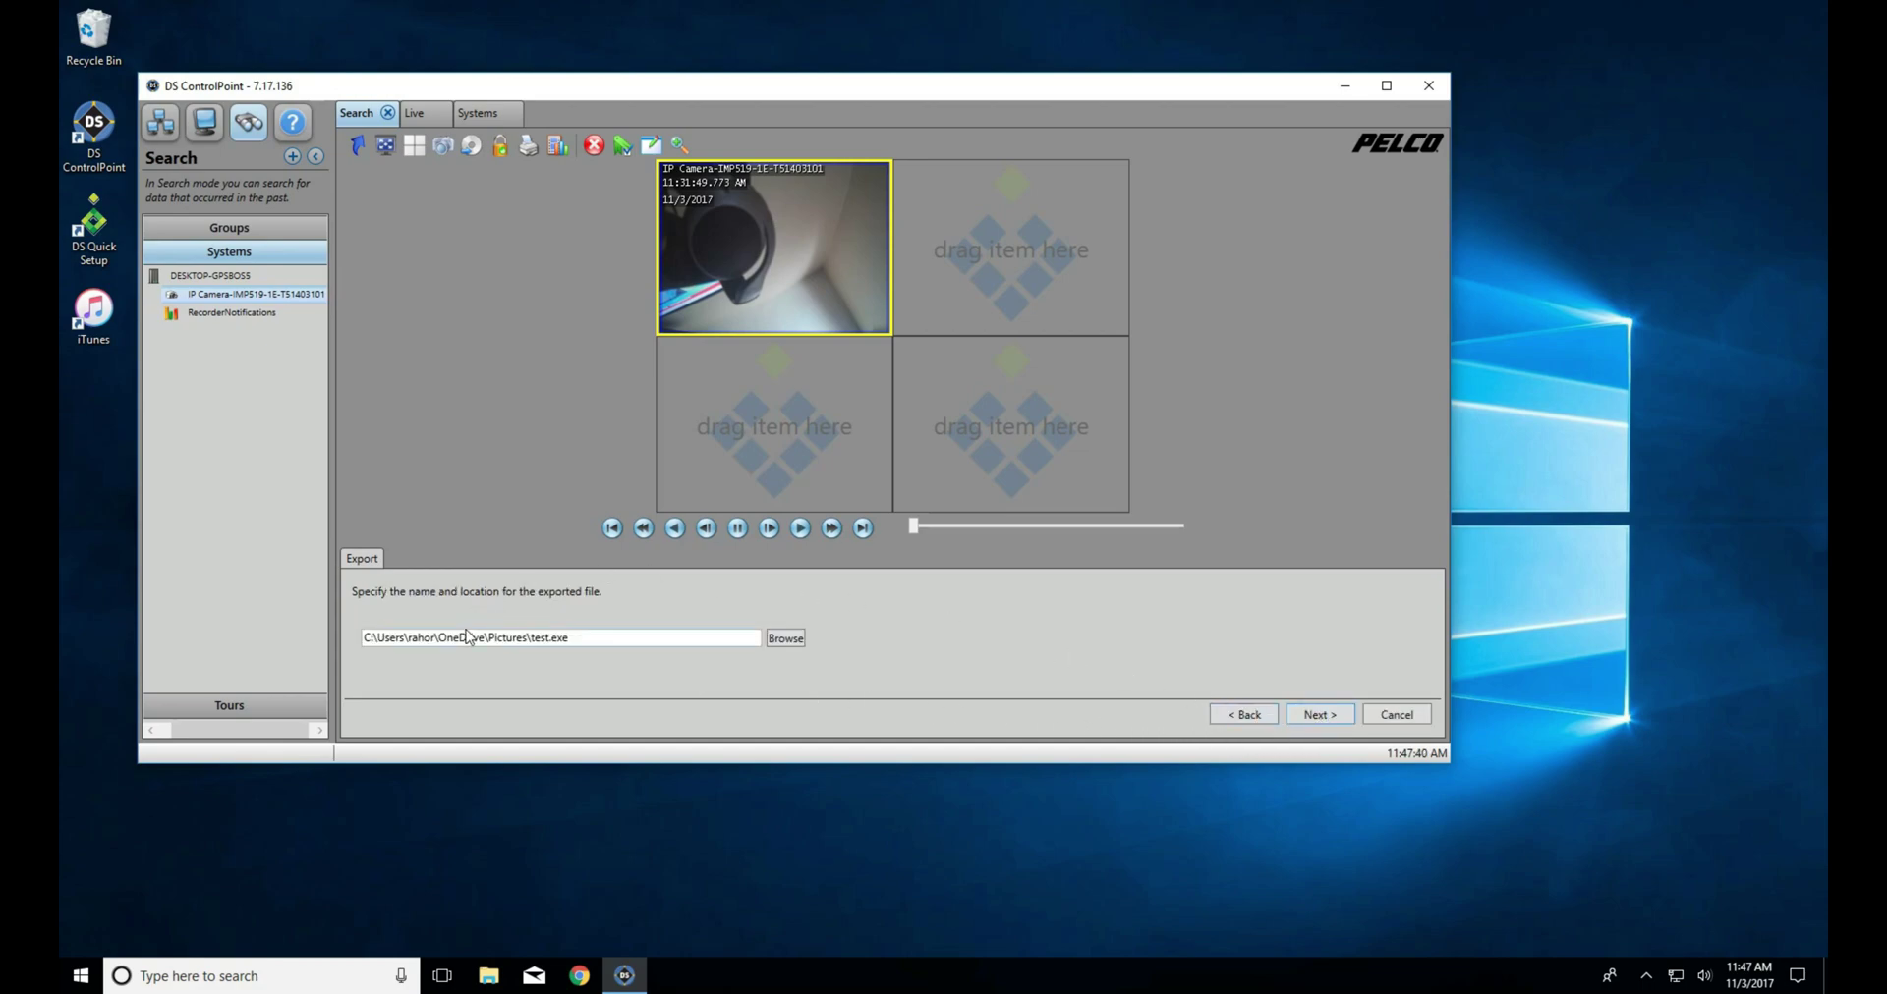
# Set the export file's location to the Desktop and name it Test.
pyautogui.click(791, 642)
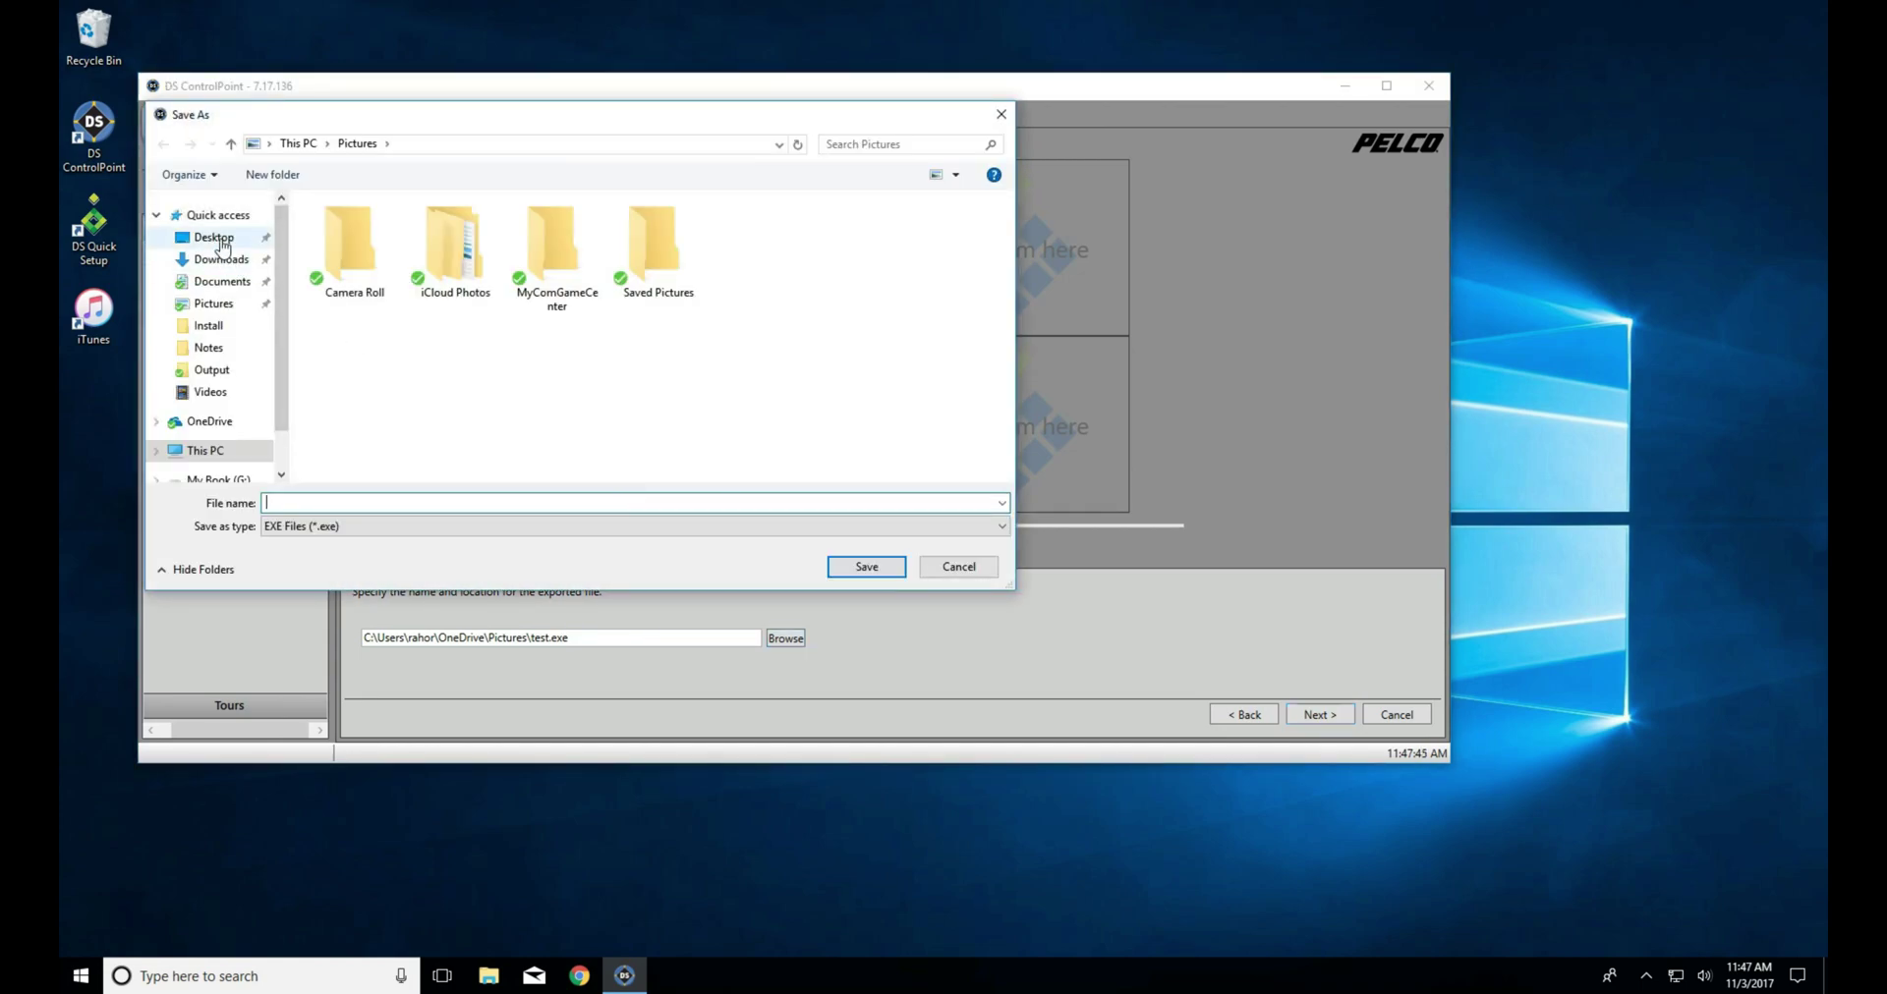
pyautogui.click(218, 239)
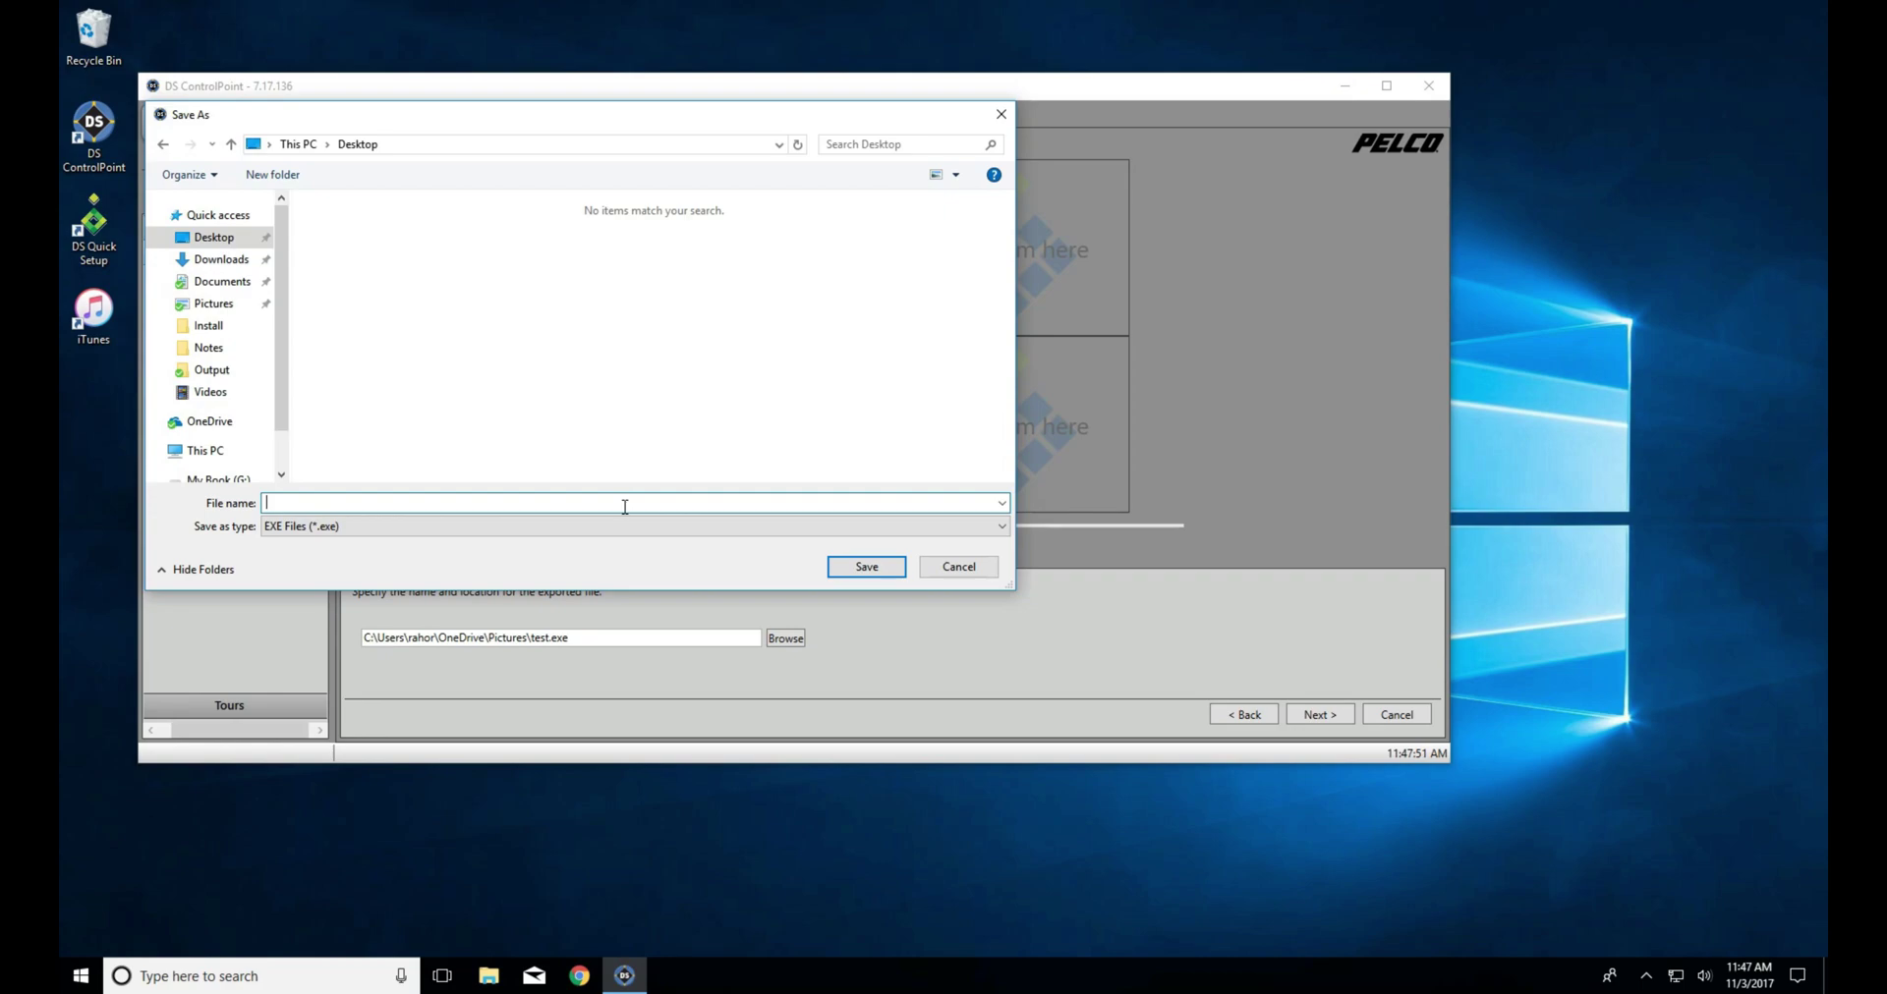
pyautogui.write('Test')
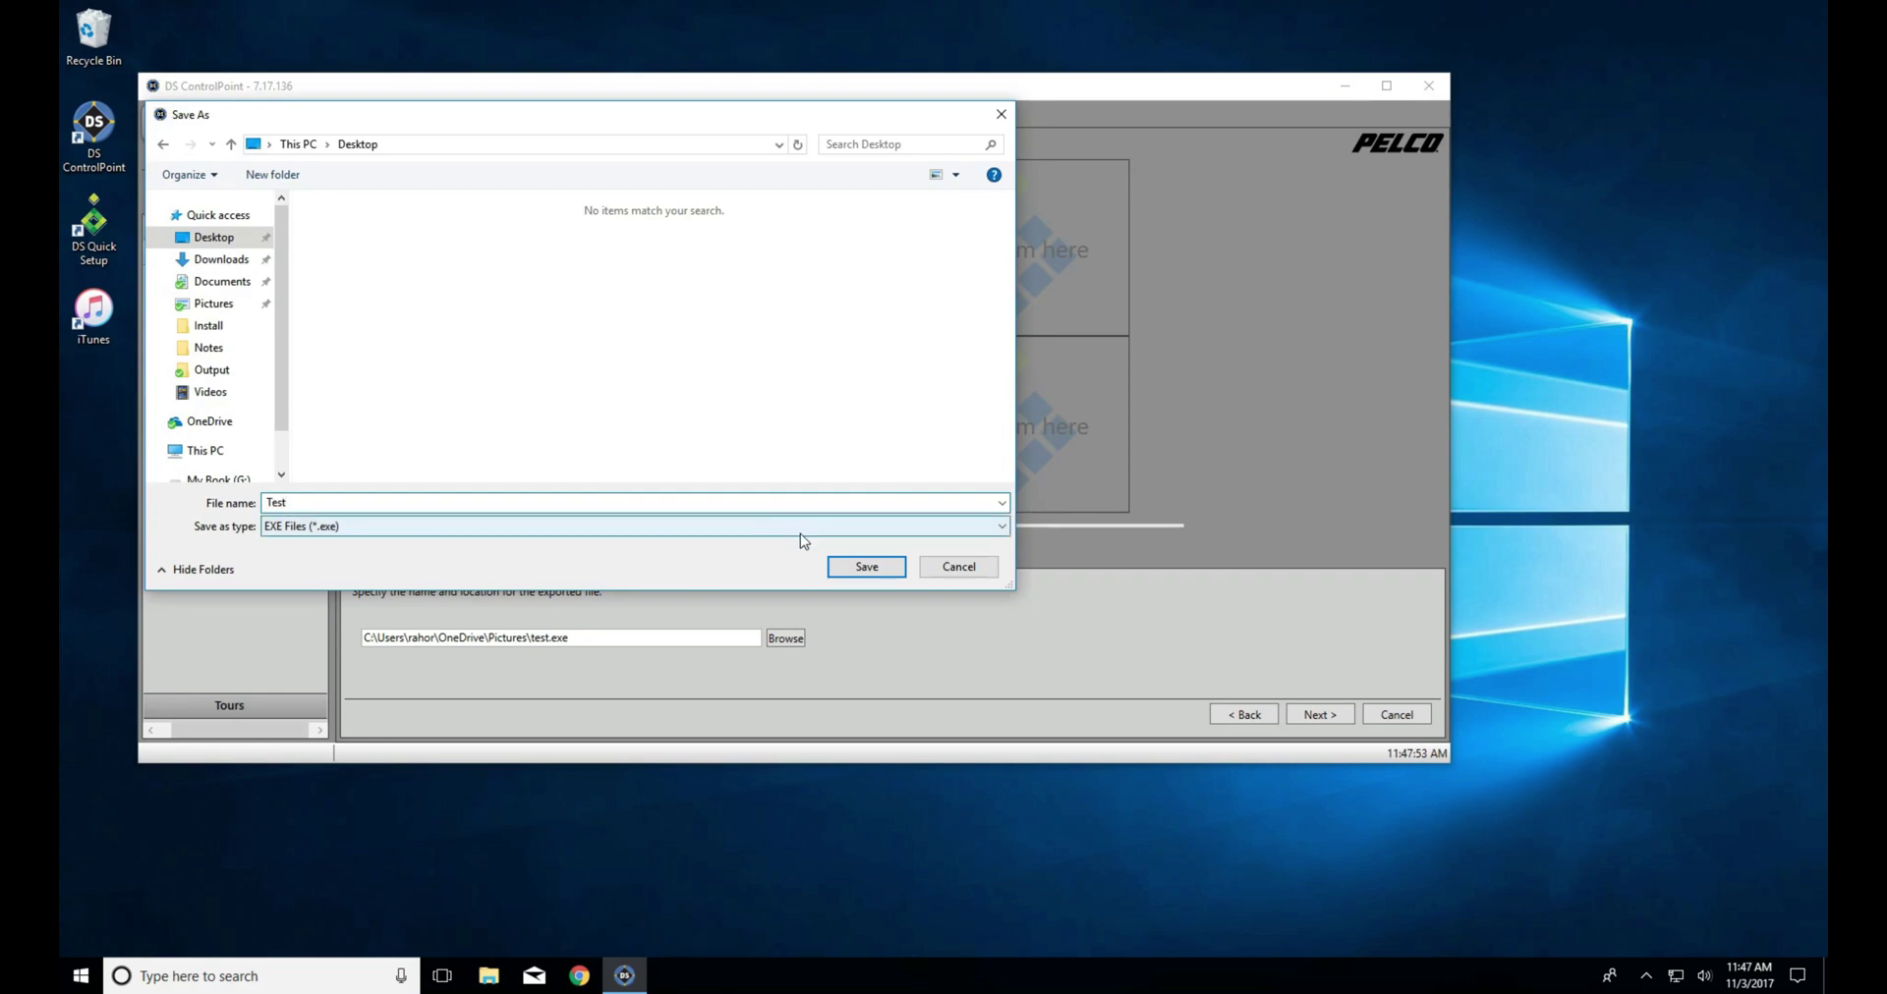
pyautogui.click(843, 564)
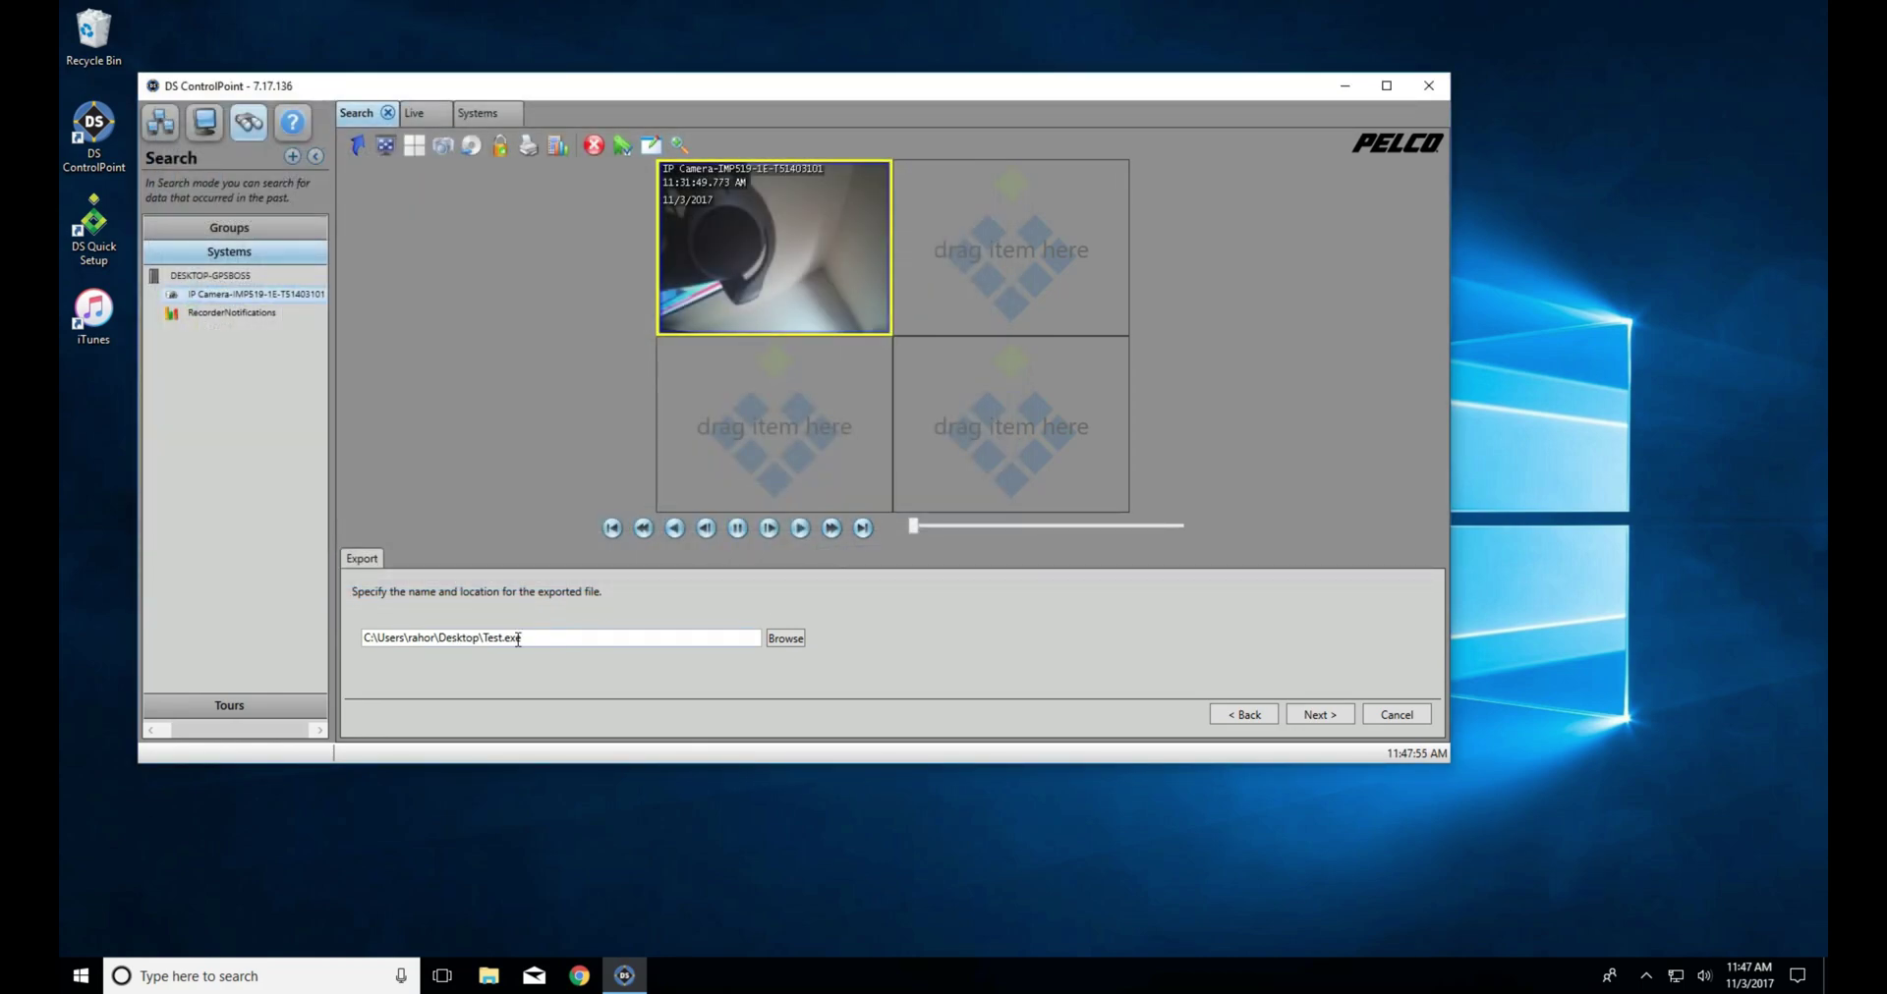
# Export the IP camera stream, with the clip running from the very start to the end of the footage.
pyautogui.click(1320, 714)
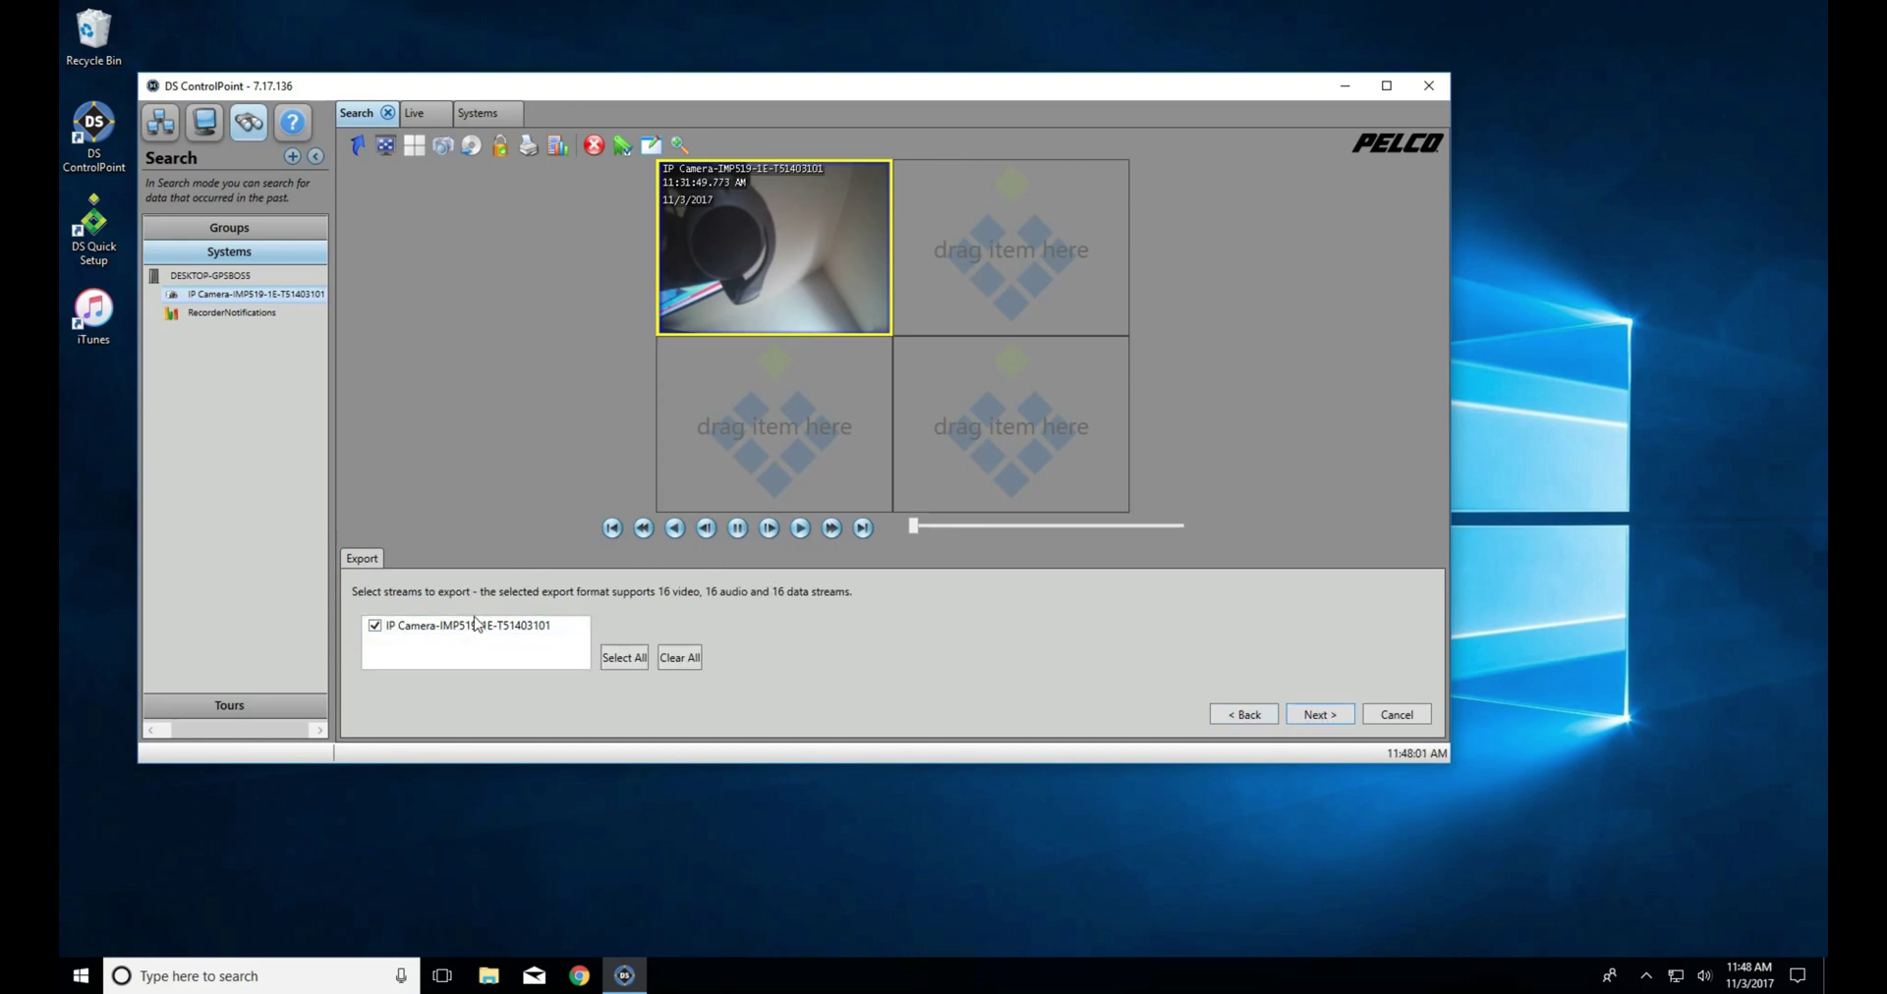
pyautogui.click(1313, 722)
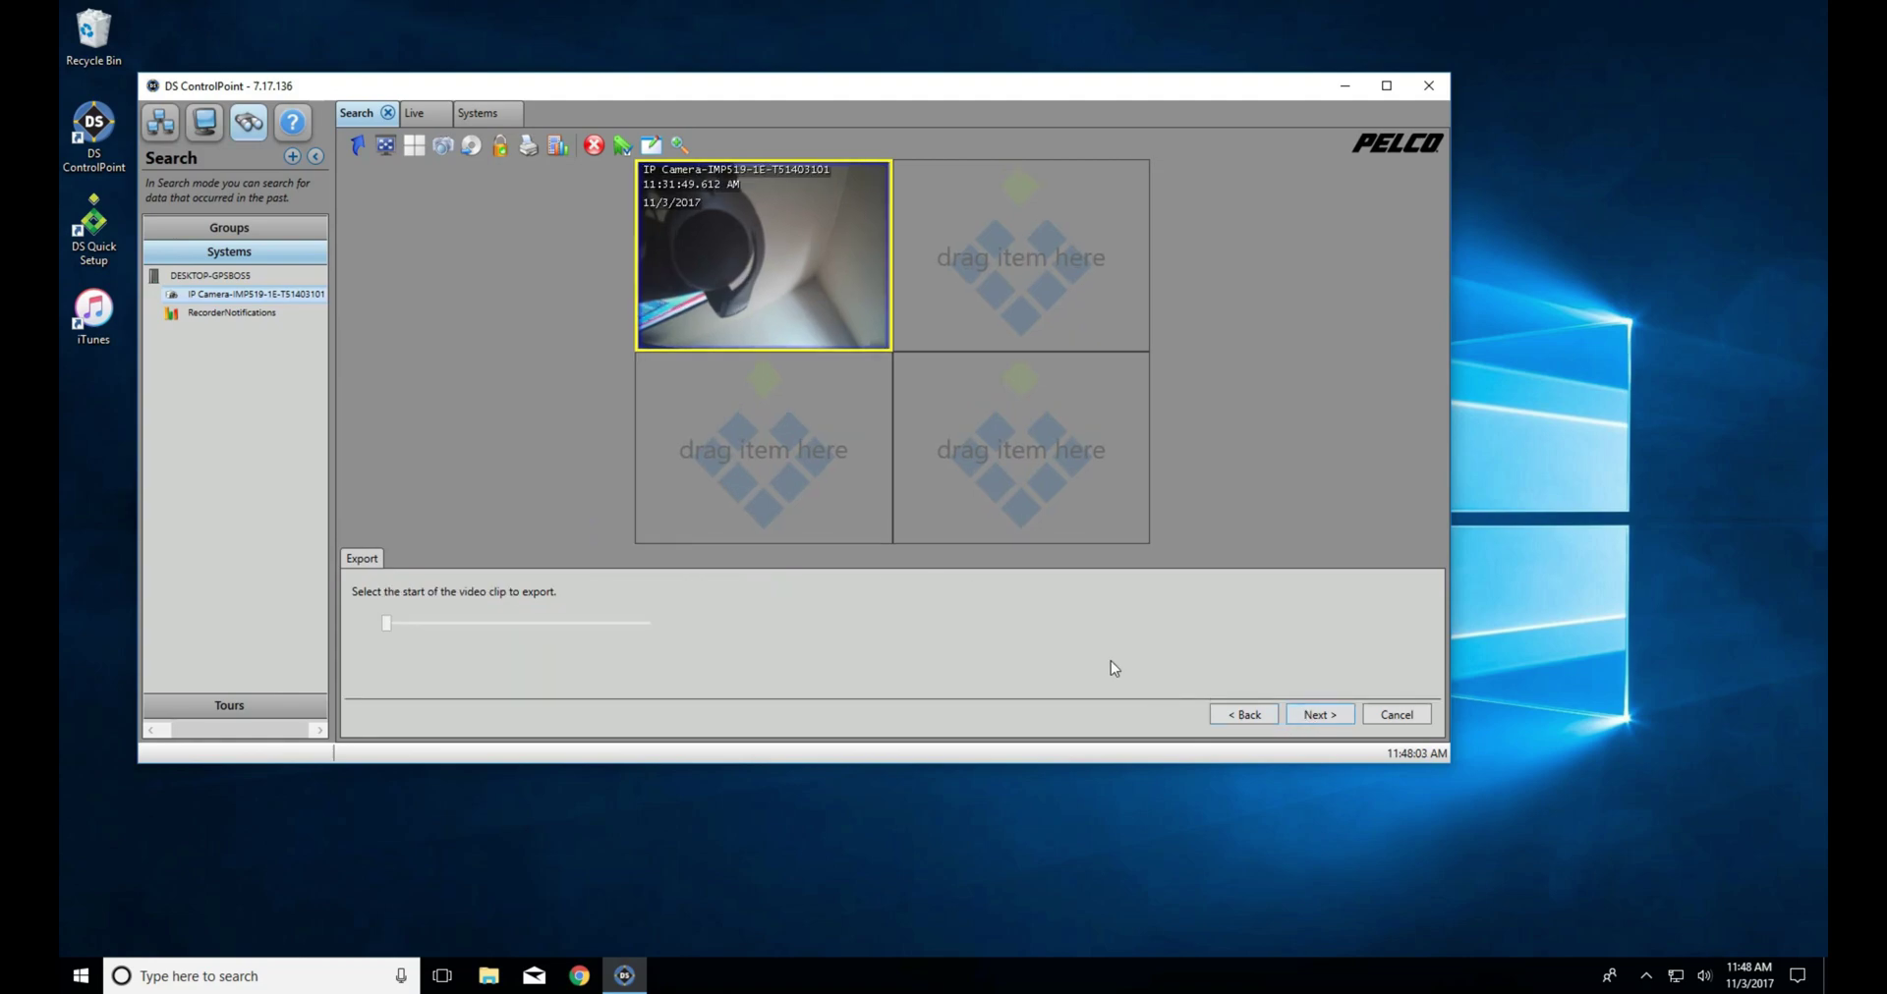
pyautogui.click(424, 625)
pyautogui.moveTo(424, 625); pyautogui.dragTo(387, 623)
pyautogui.click(1312, 714)
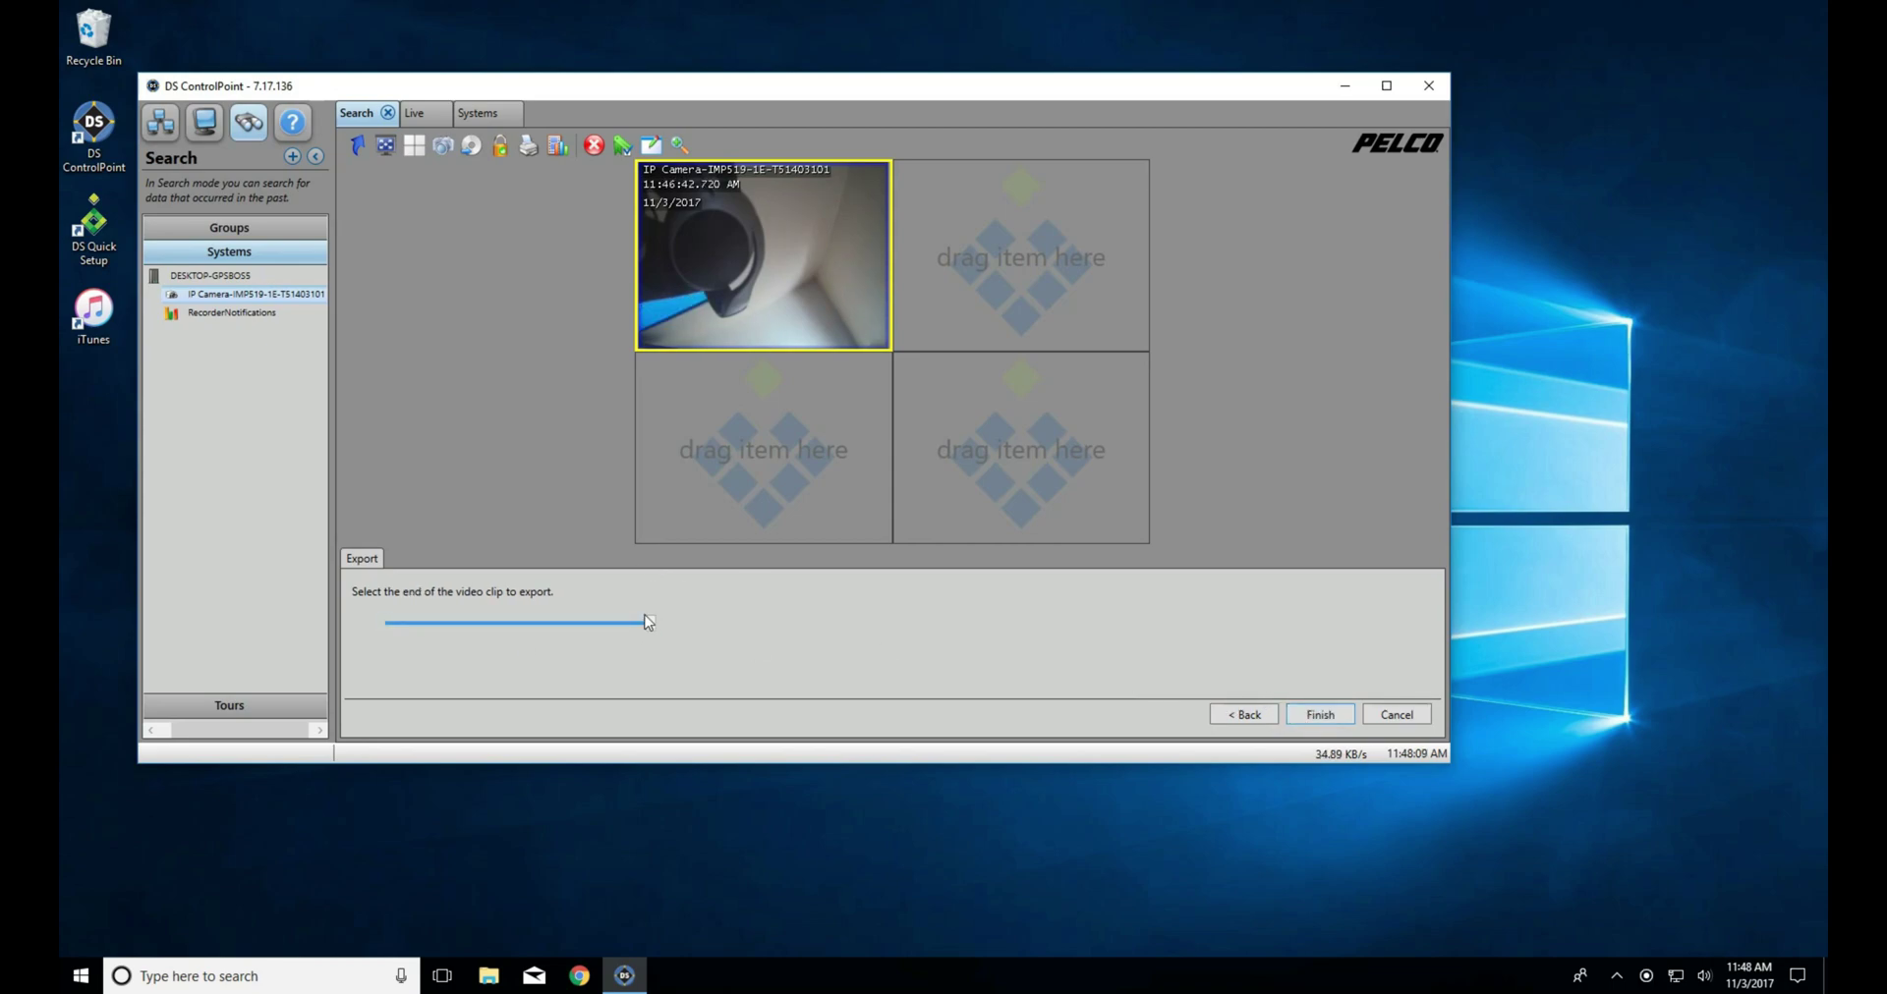
pyautogui.click(1307, 711)
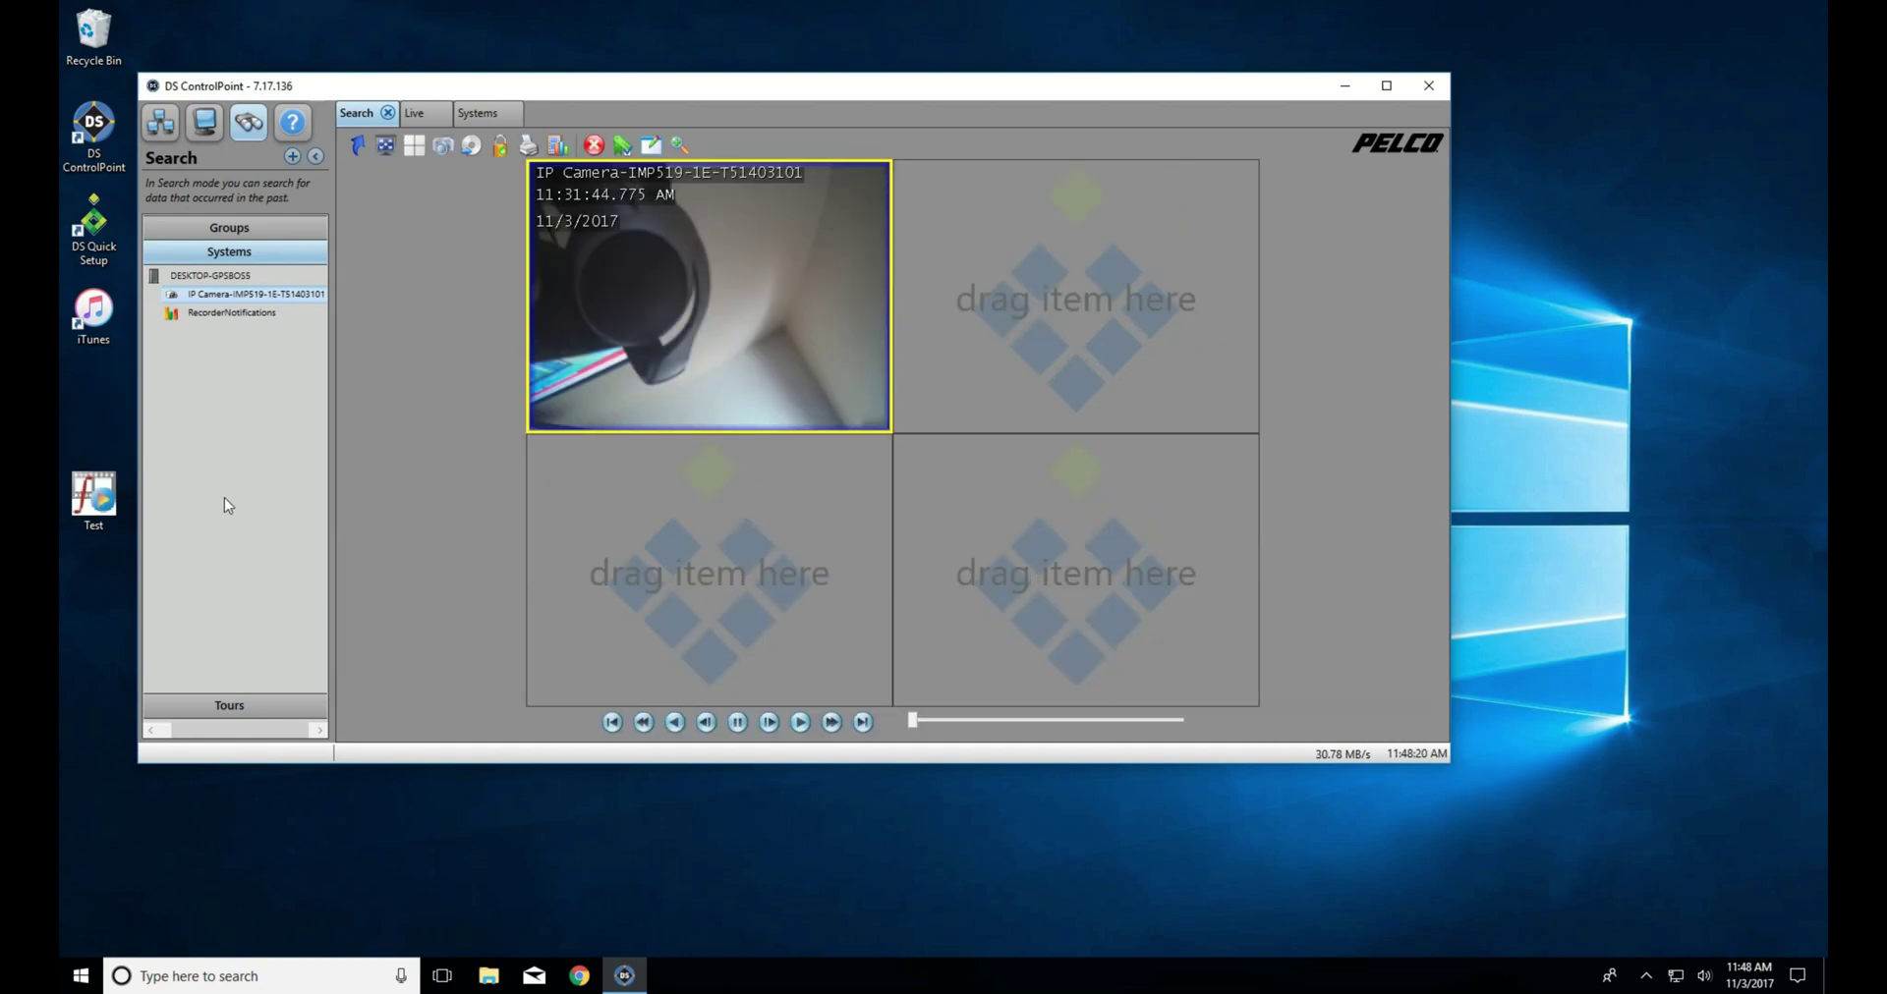
# Play the exported Test file from the desktop in DS Media Player, and close the player.
pyautogui.click(110, 496)
pyautogui.doubleClick(110, 495)
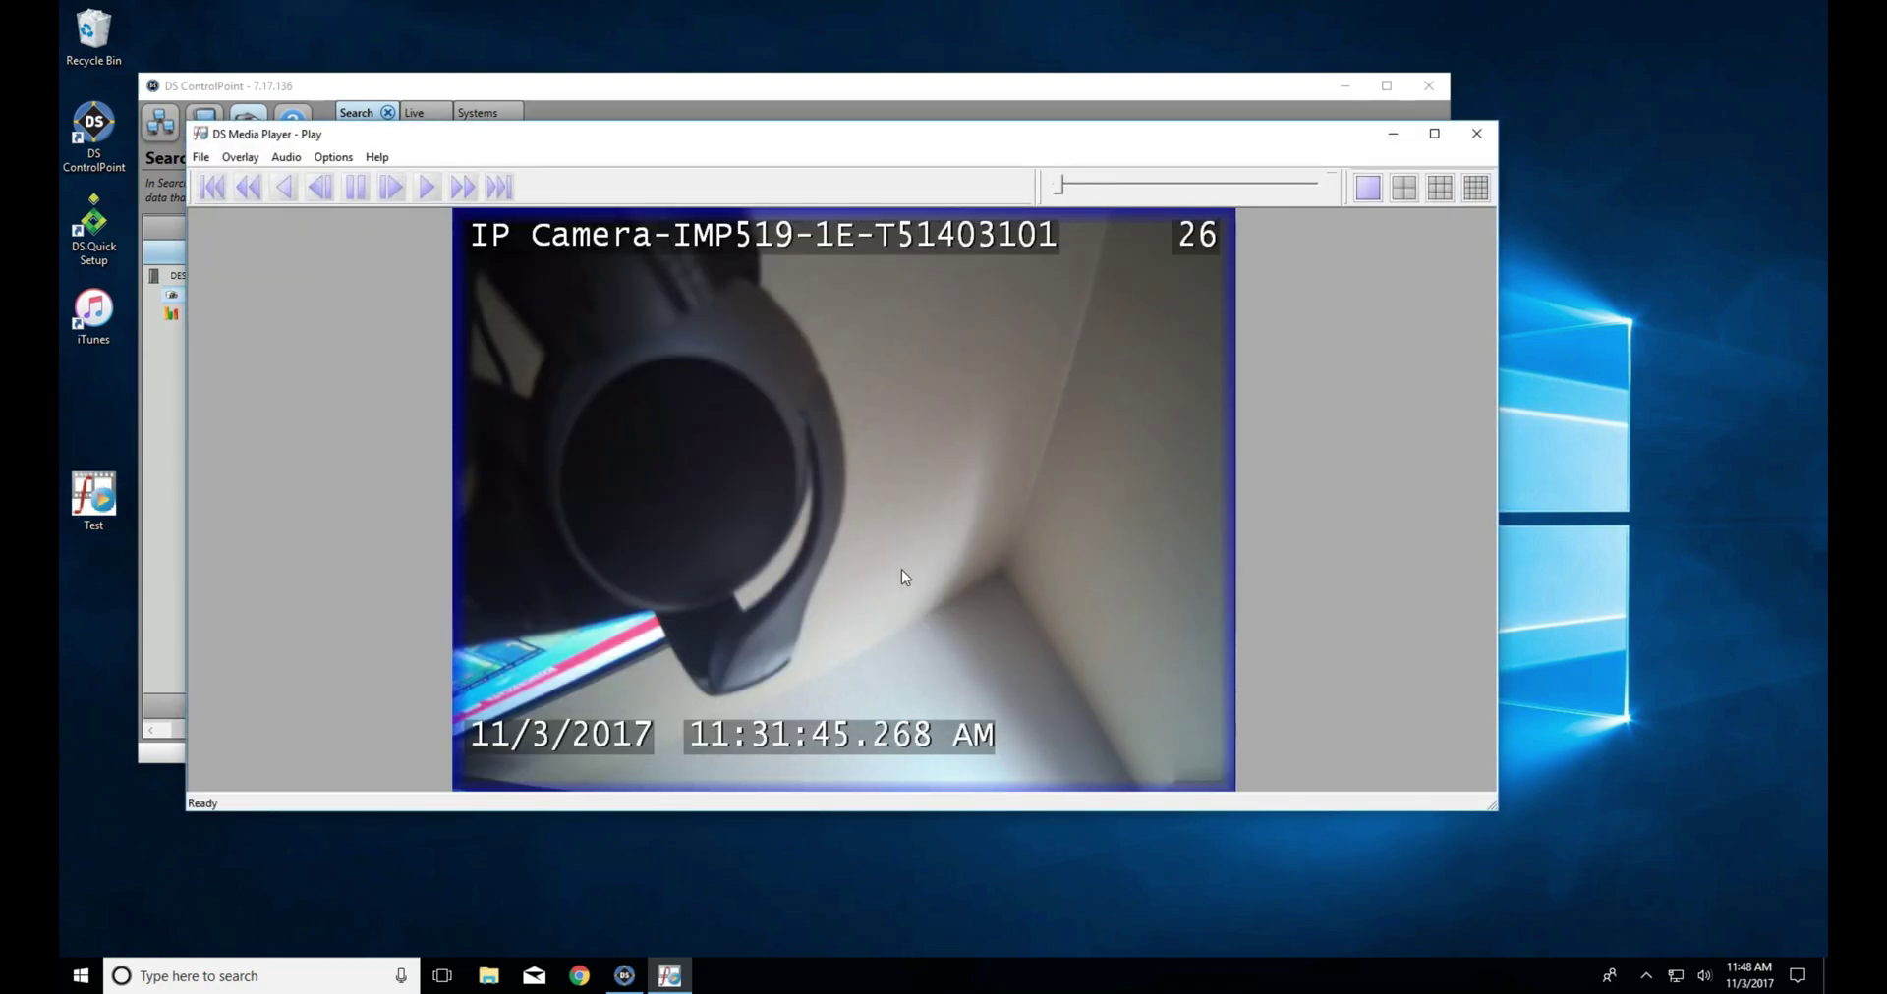
pyautogui.click(1479, 138)
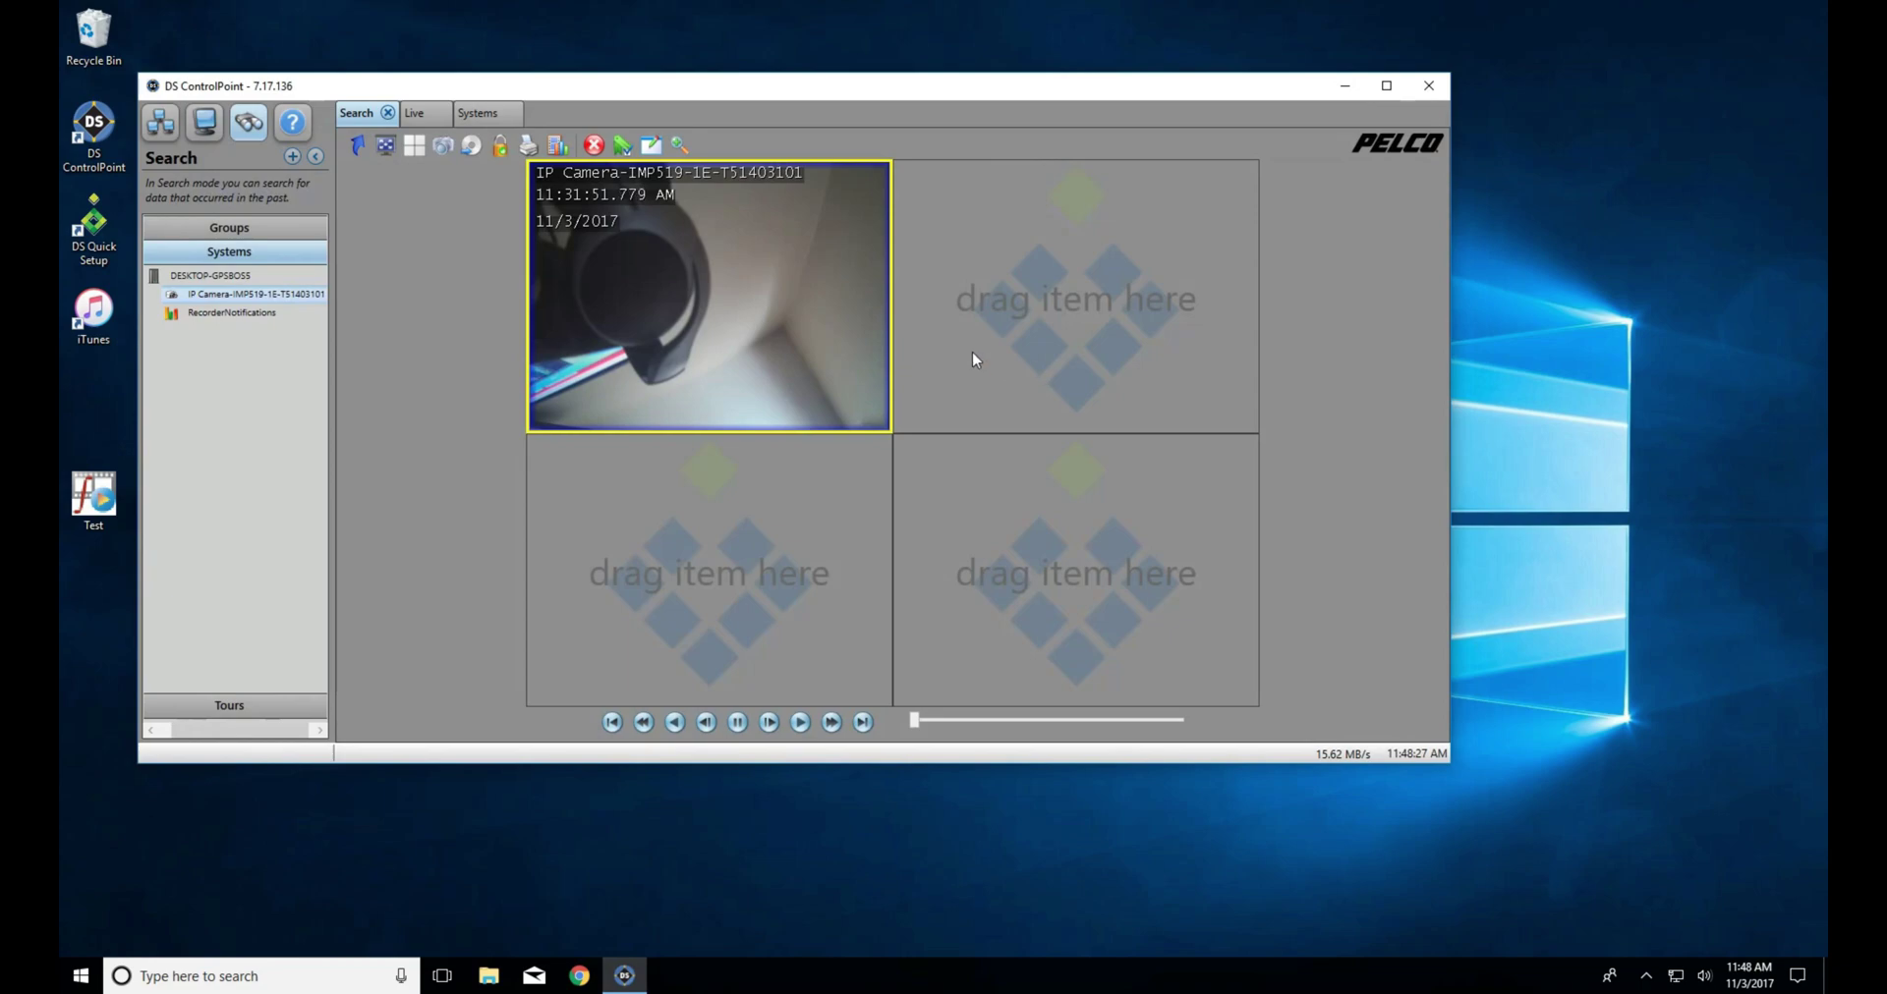
# Close the Quick Review results and set up a simple time-based search with the IP camera in the first pane.
pyautogui.click(389, 112)
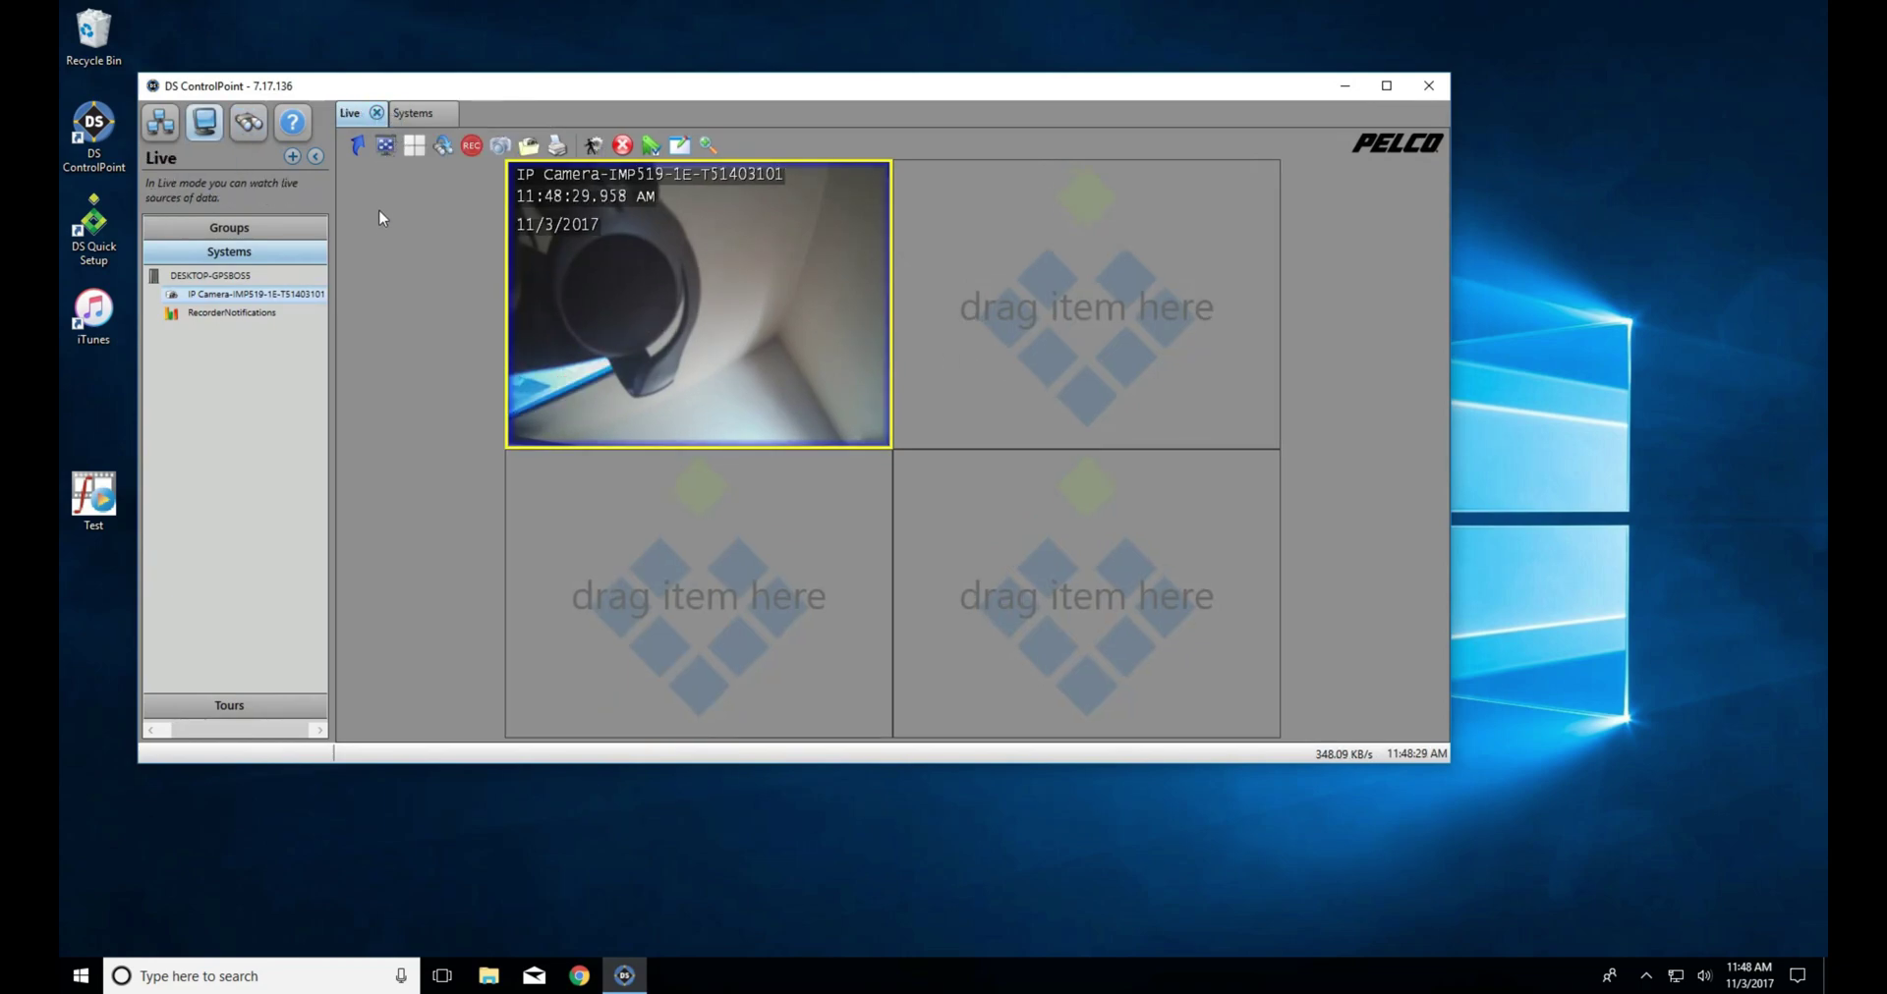
pyautogui.click(249, 122)
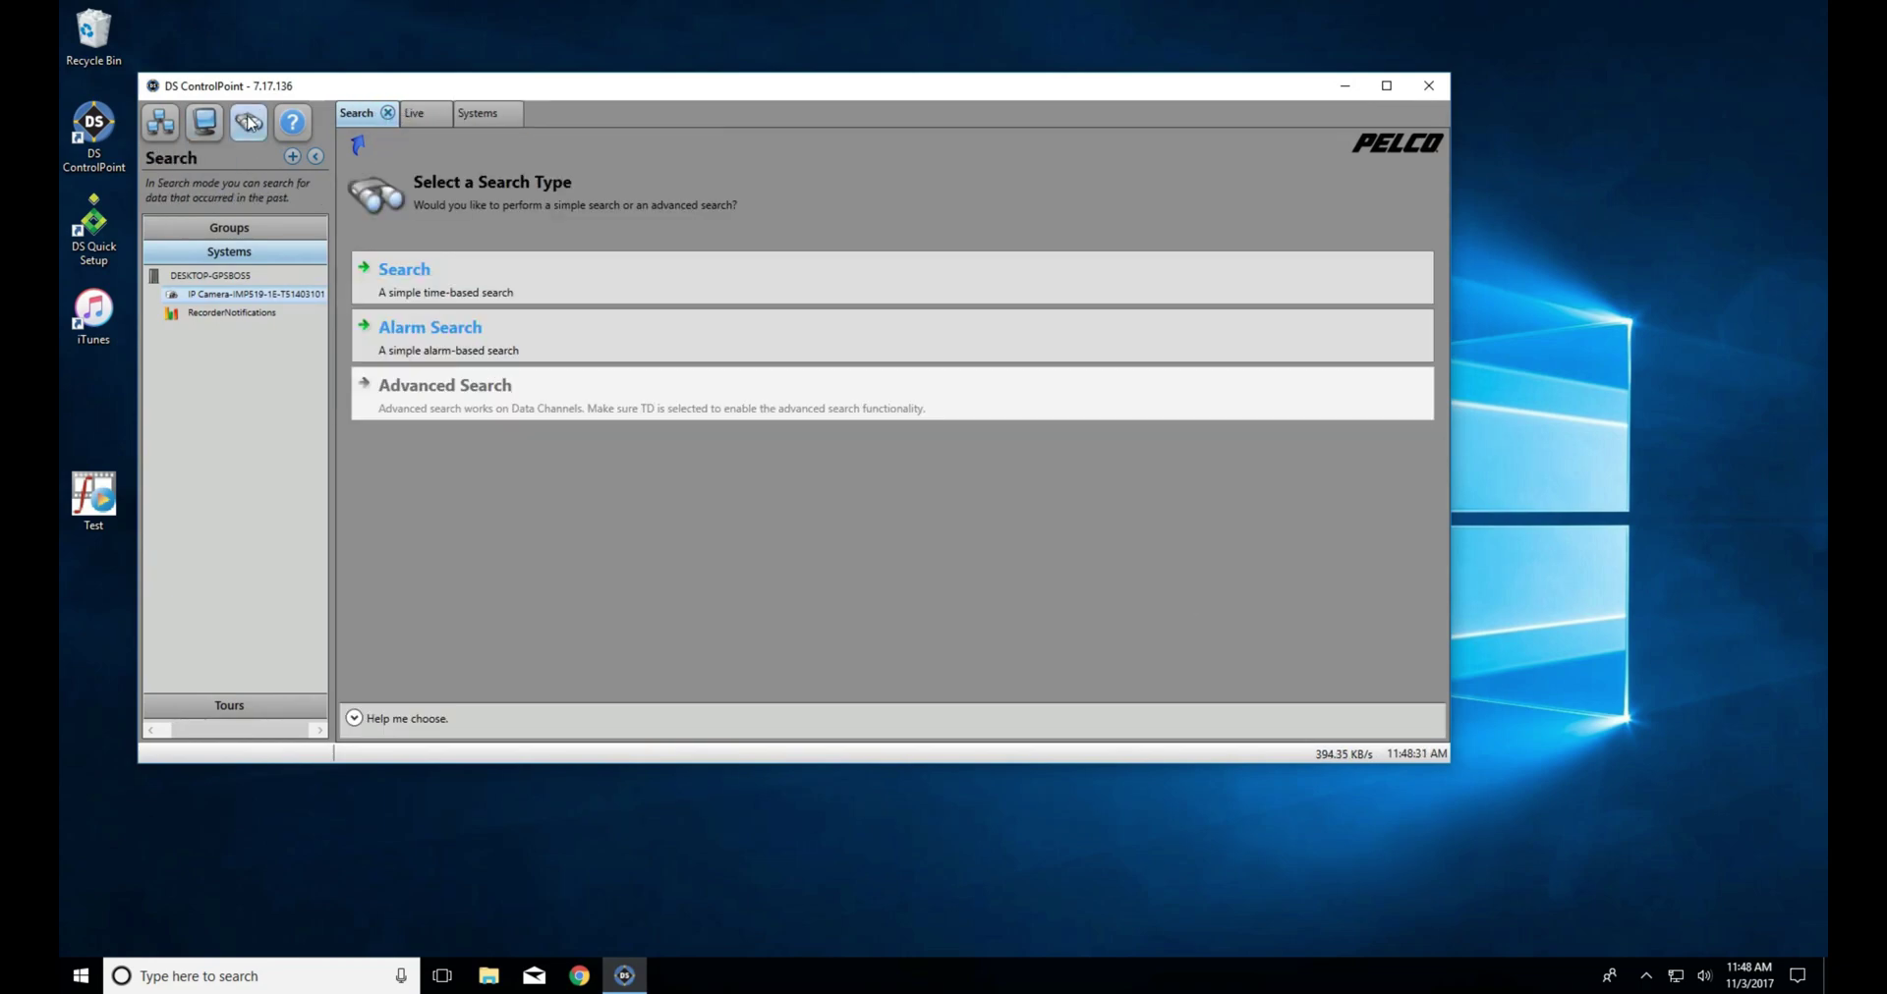
pyautogui.click(547, 284)
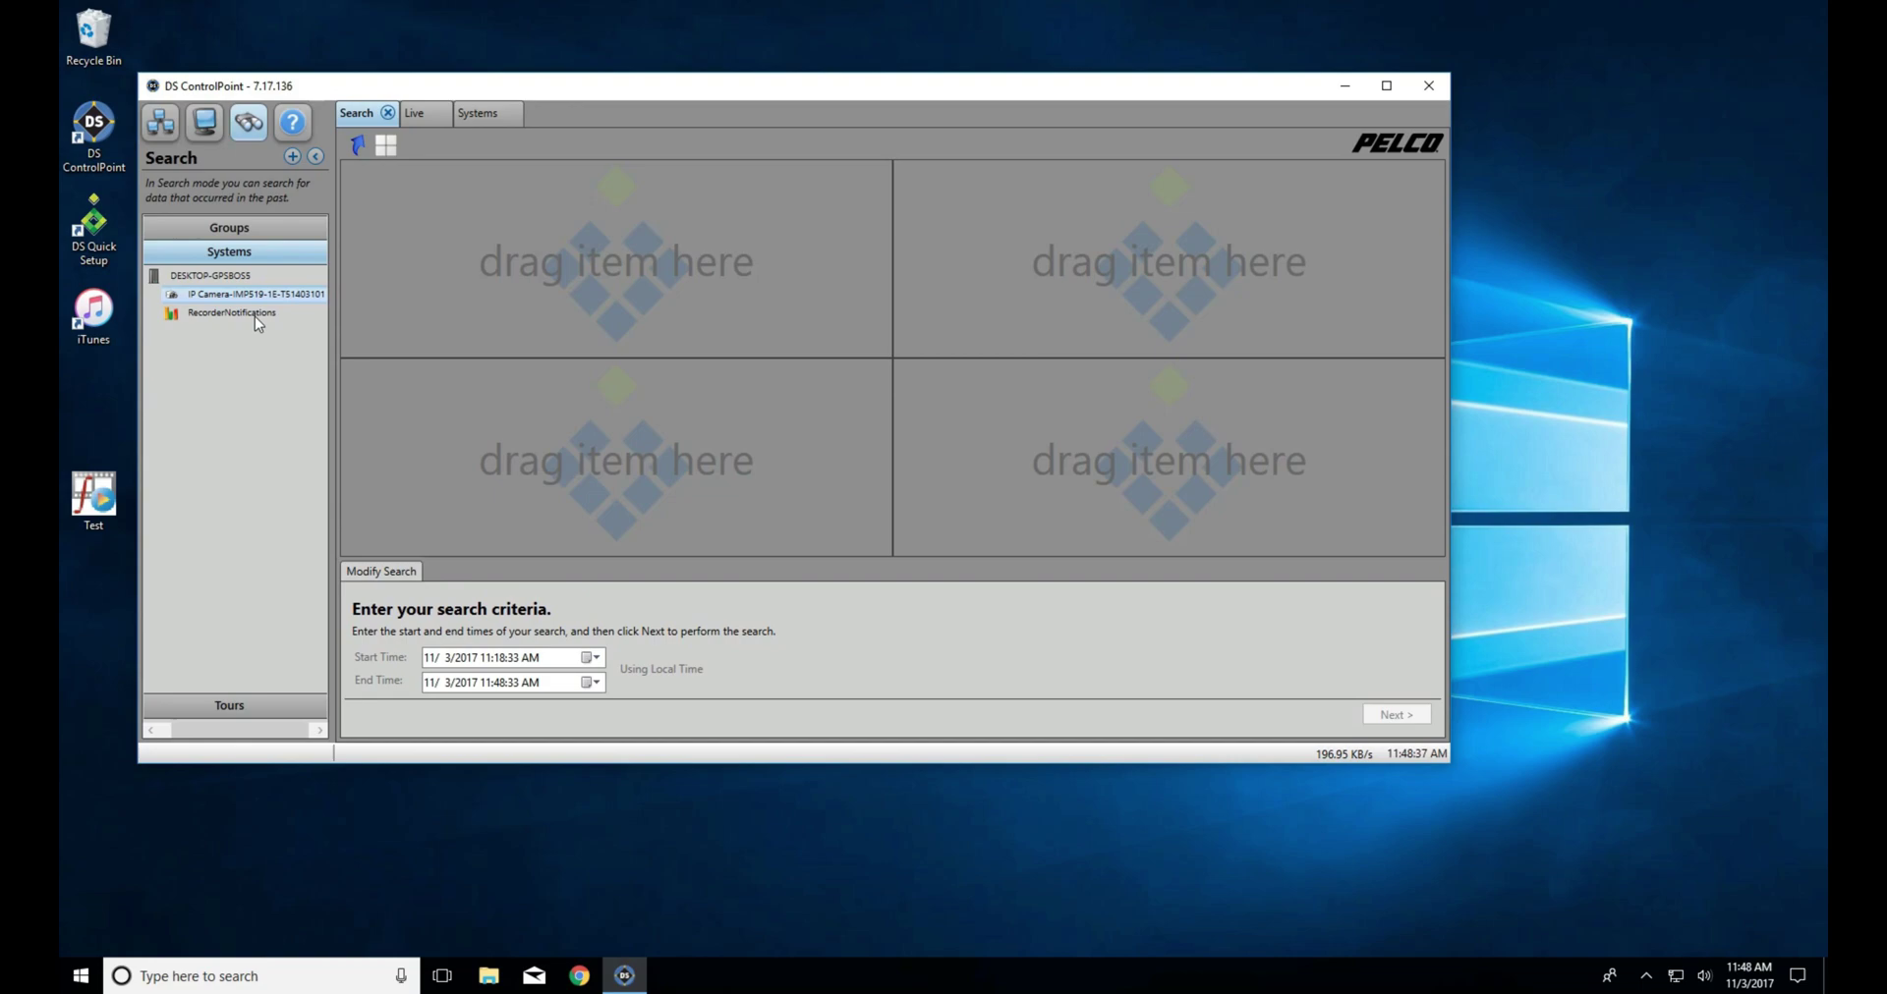
pyautogui.moveTo(254, 294); pyautogui.dragTo(536, 292)
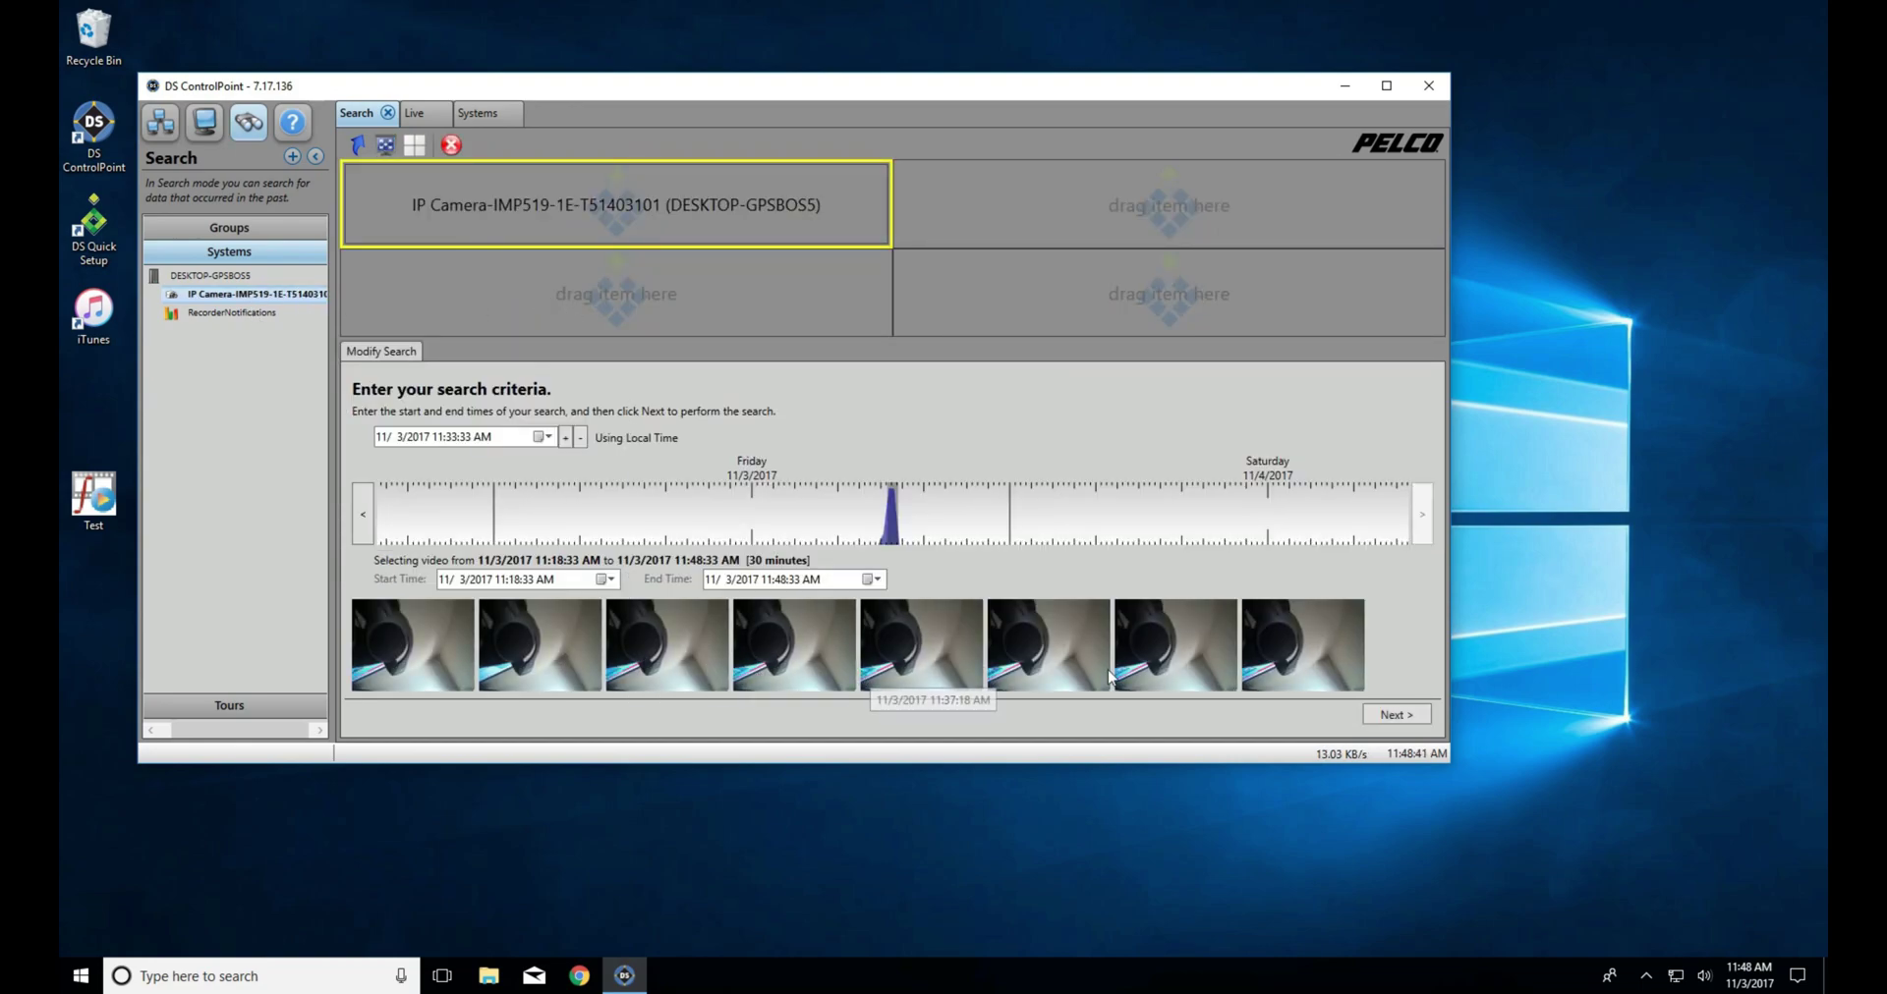
# Narrow the timeline selection to 11:35:30 AM through about 11:37 AM and run the search.
pyautogui.scroll(5, 892, 533)
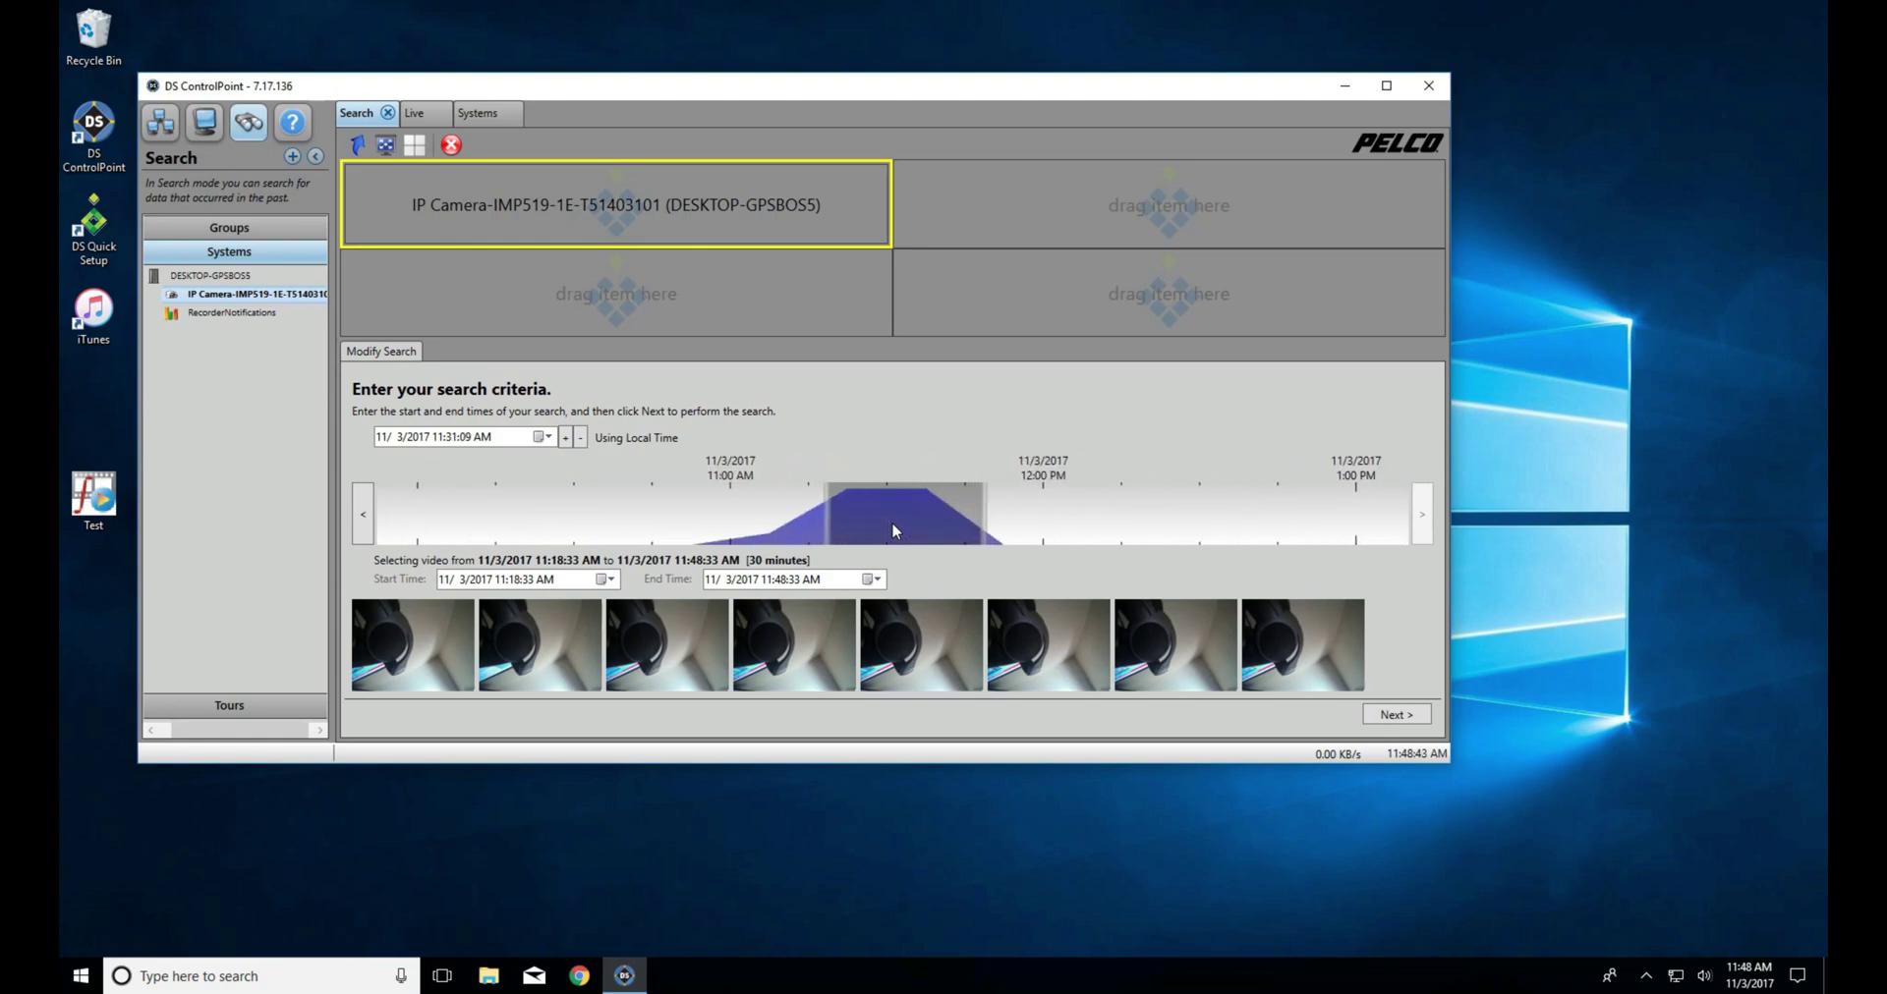
pyautogui.click(892, 521)
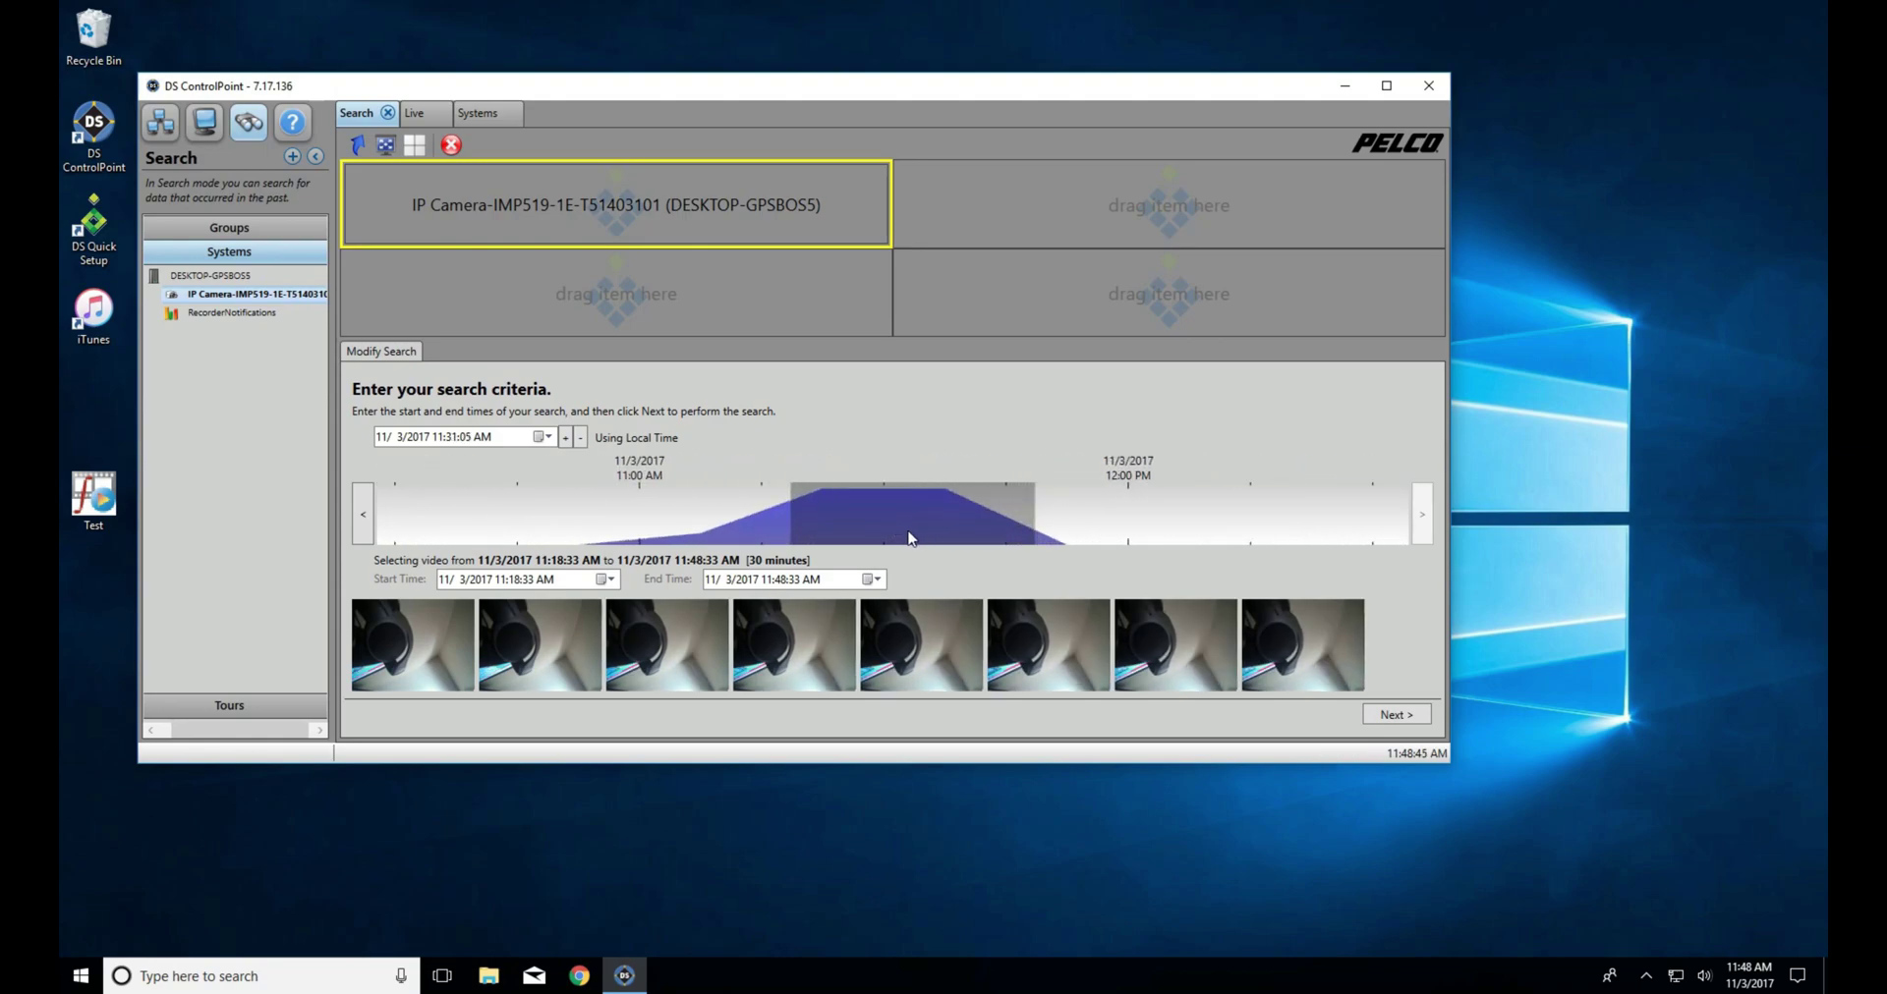
pyautogui.moveTo(927, 535); pyautogui.dragTo(954, 535)
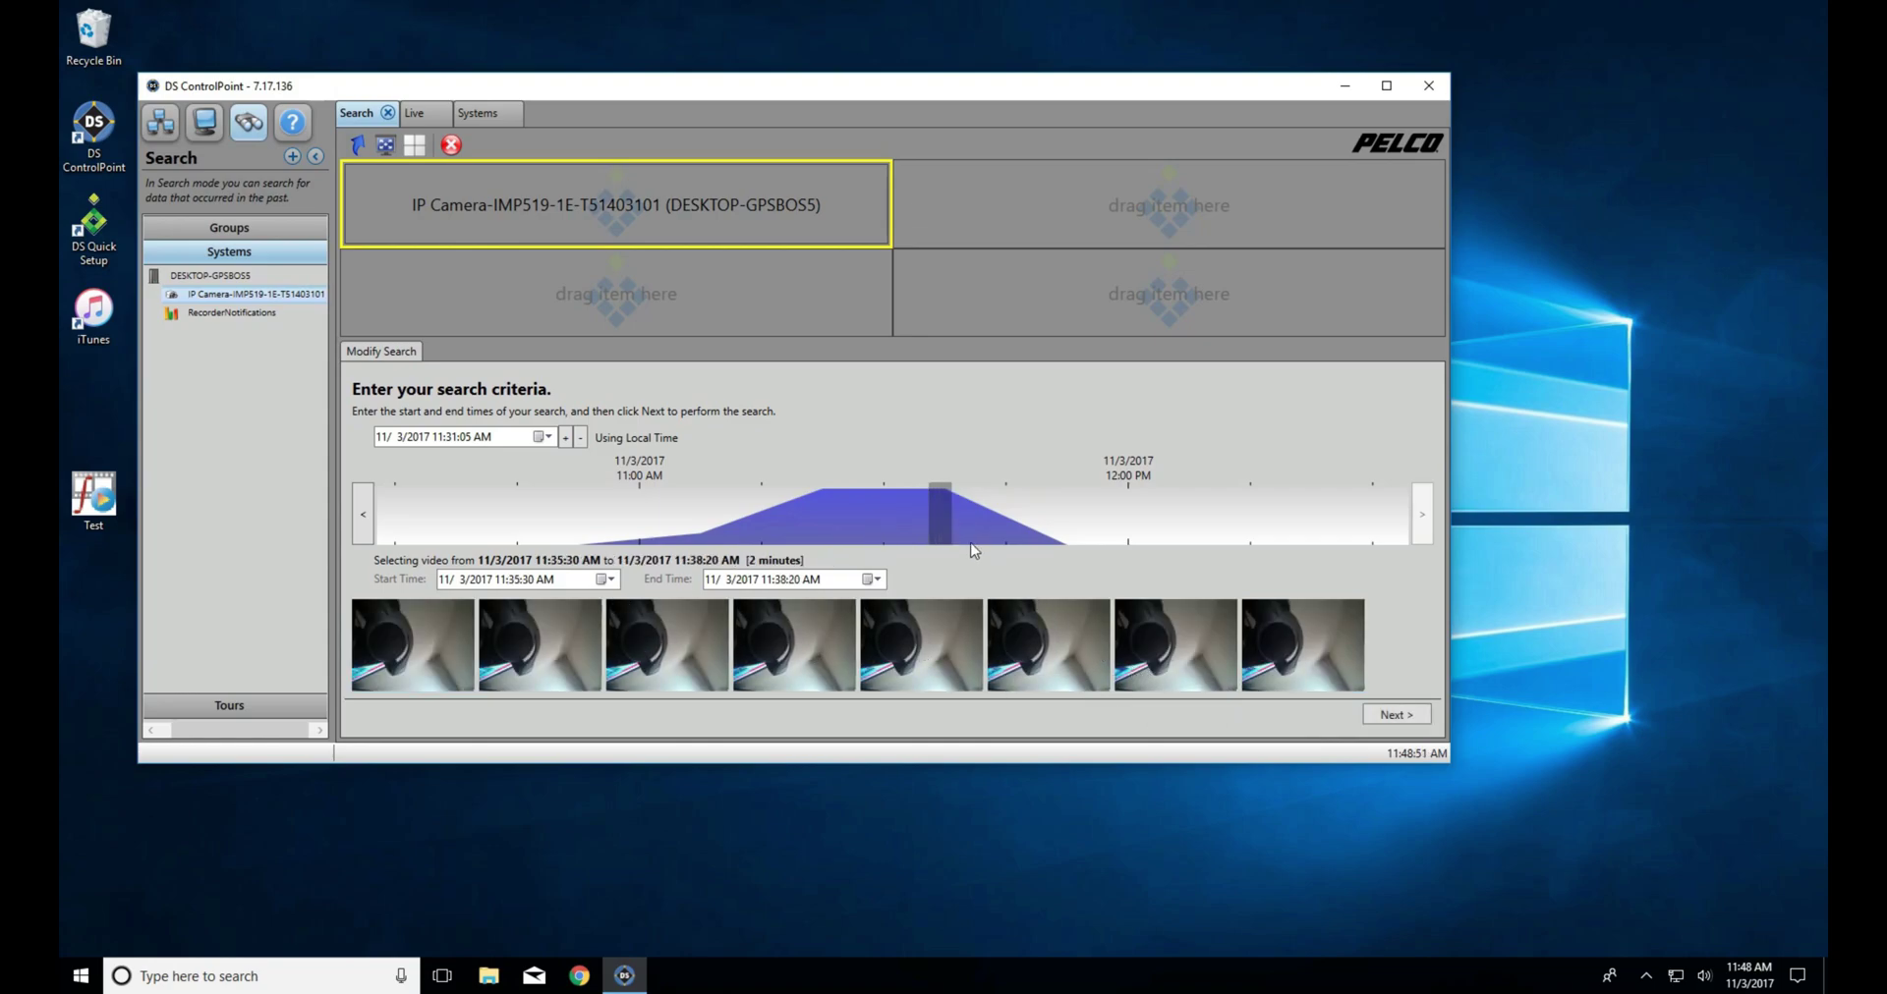
pyautogui.moveTo(951, 523); pyautogui.dragTo(943, 522)
pyautogui.click(1397, 715)
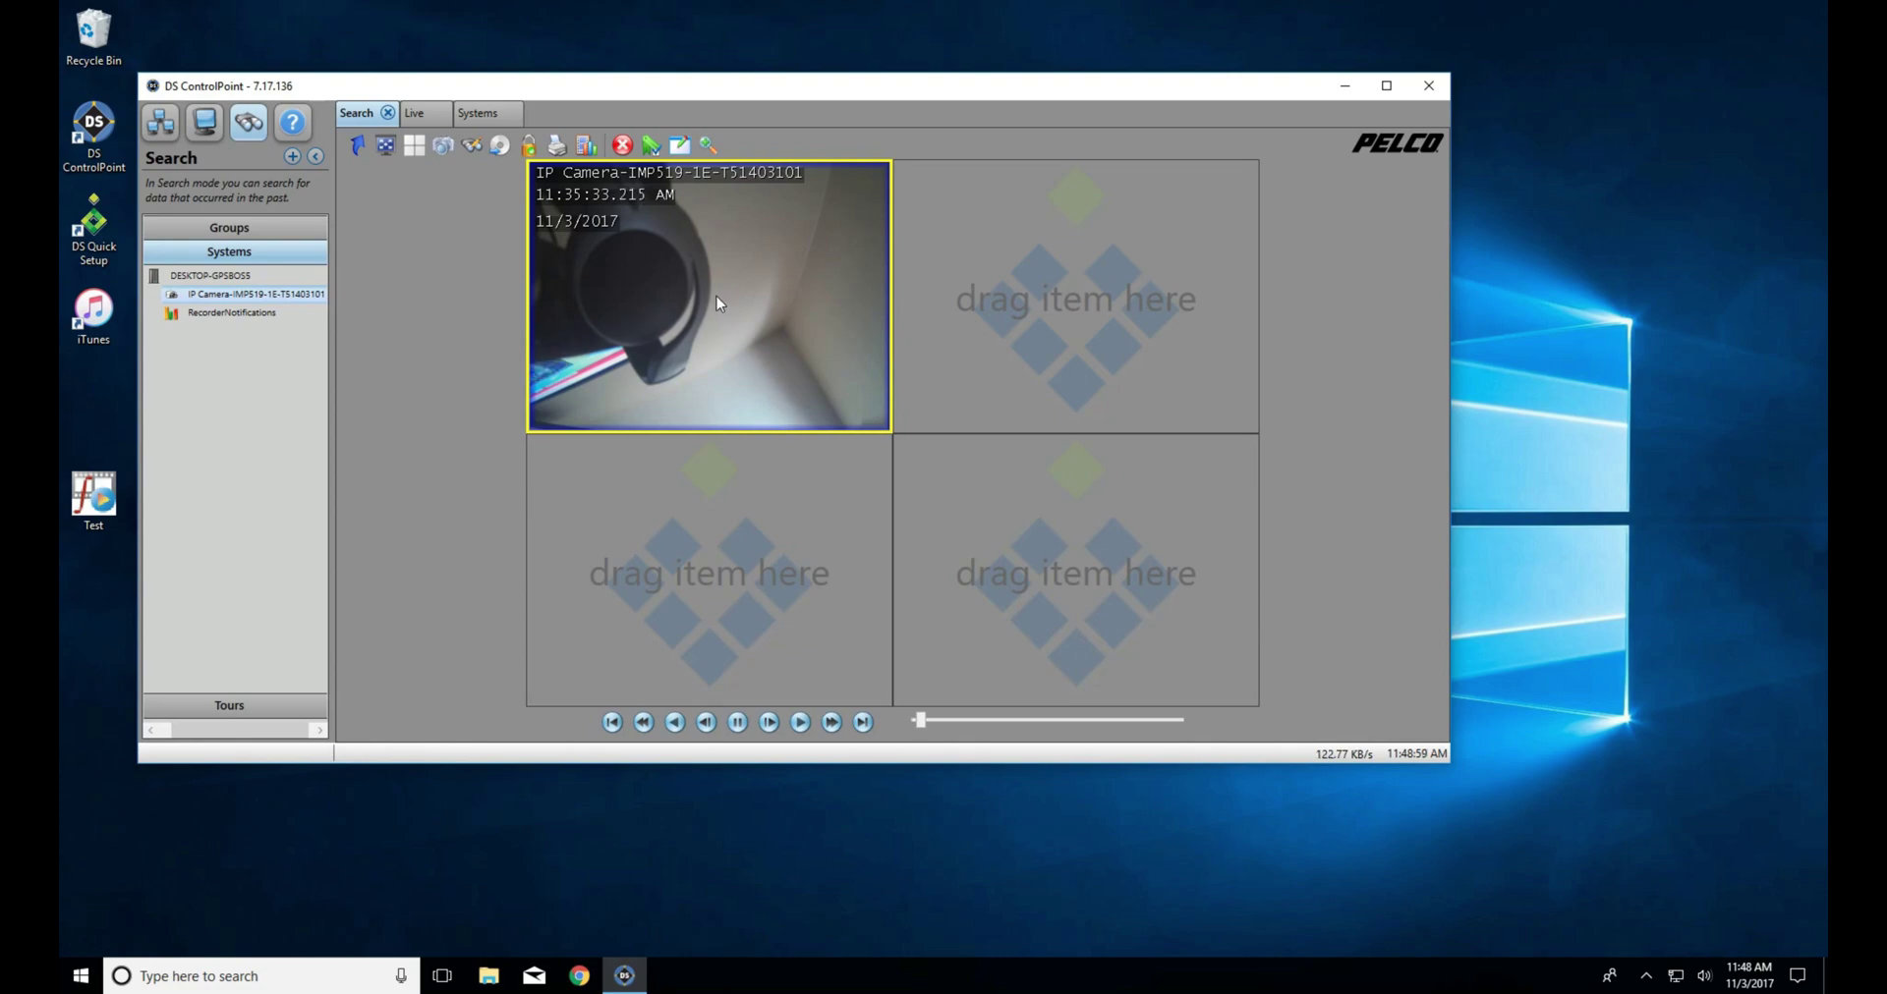
# Set up a video export of the search result in EXE format, with the Desktop file named Test2.
pyautogui.click(500, 151)
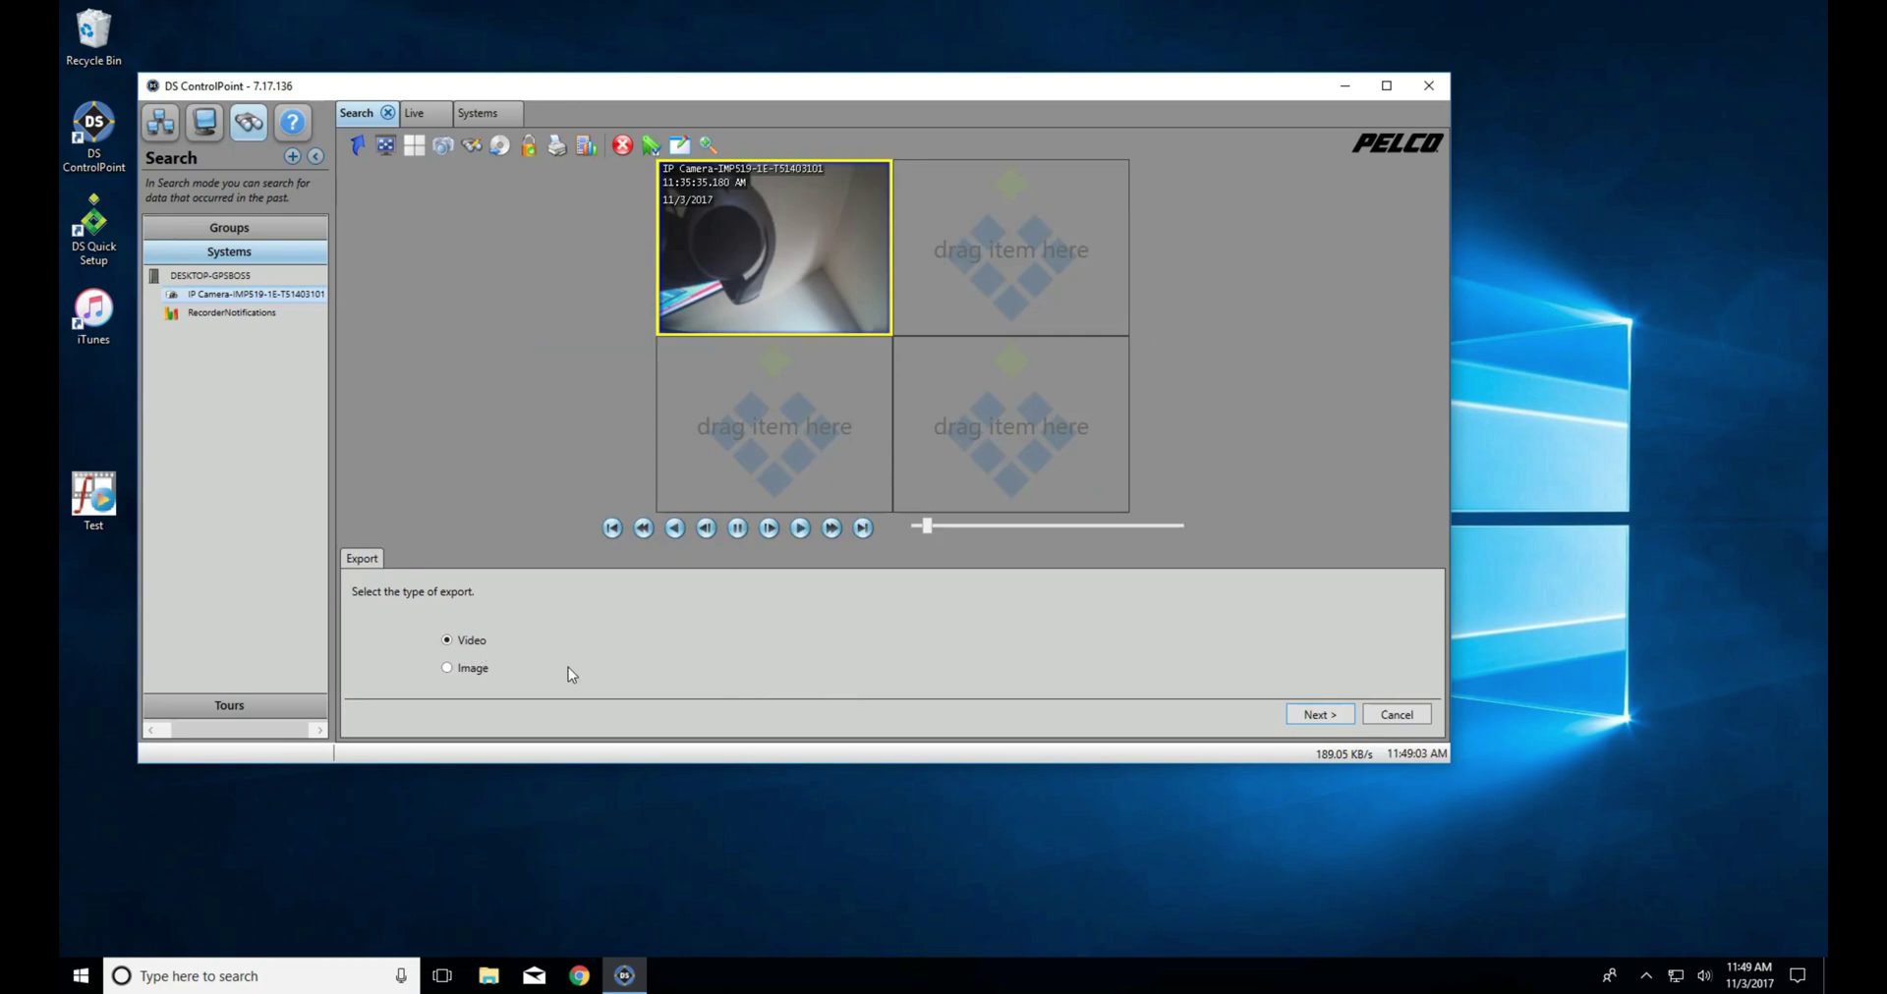
pyautogui.click(1319, 715)
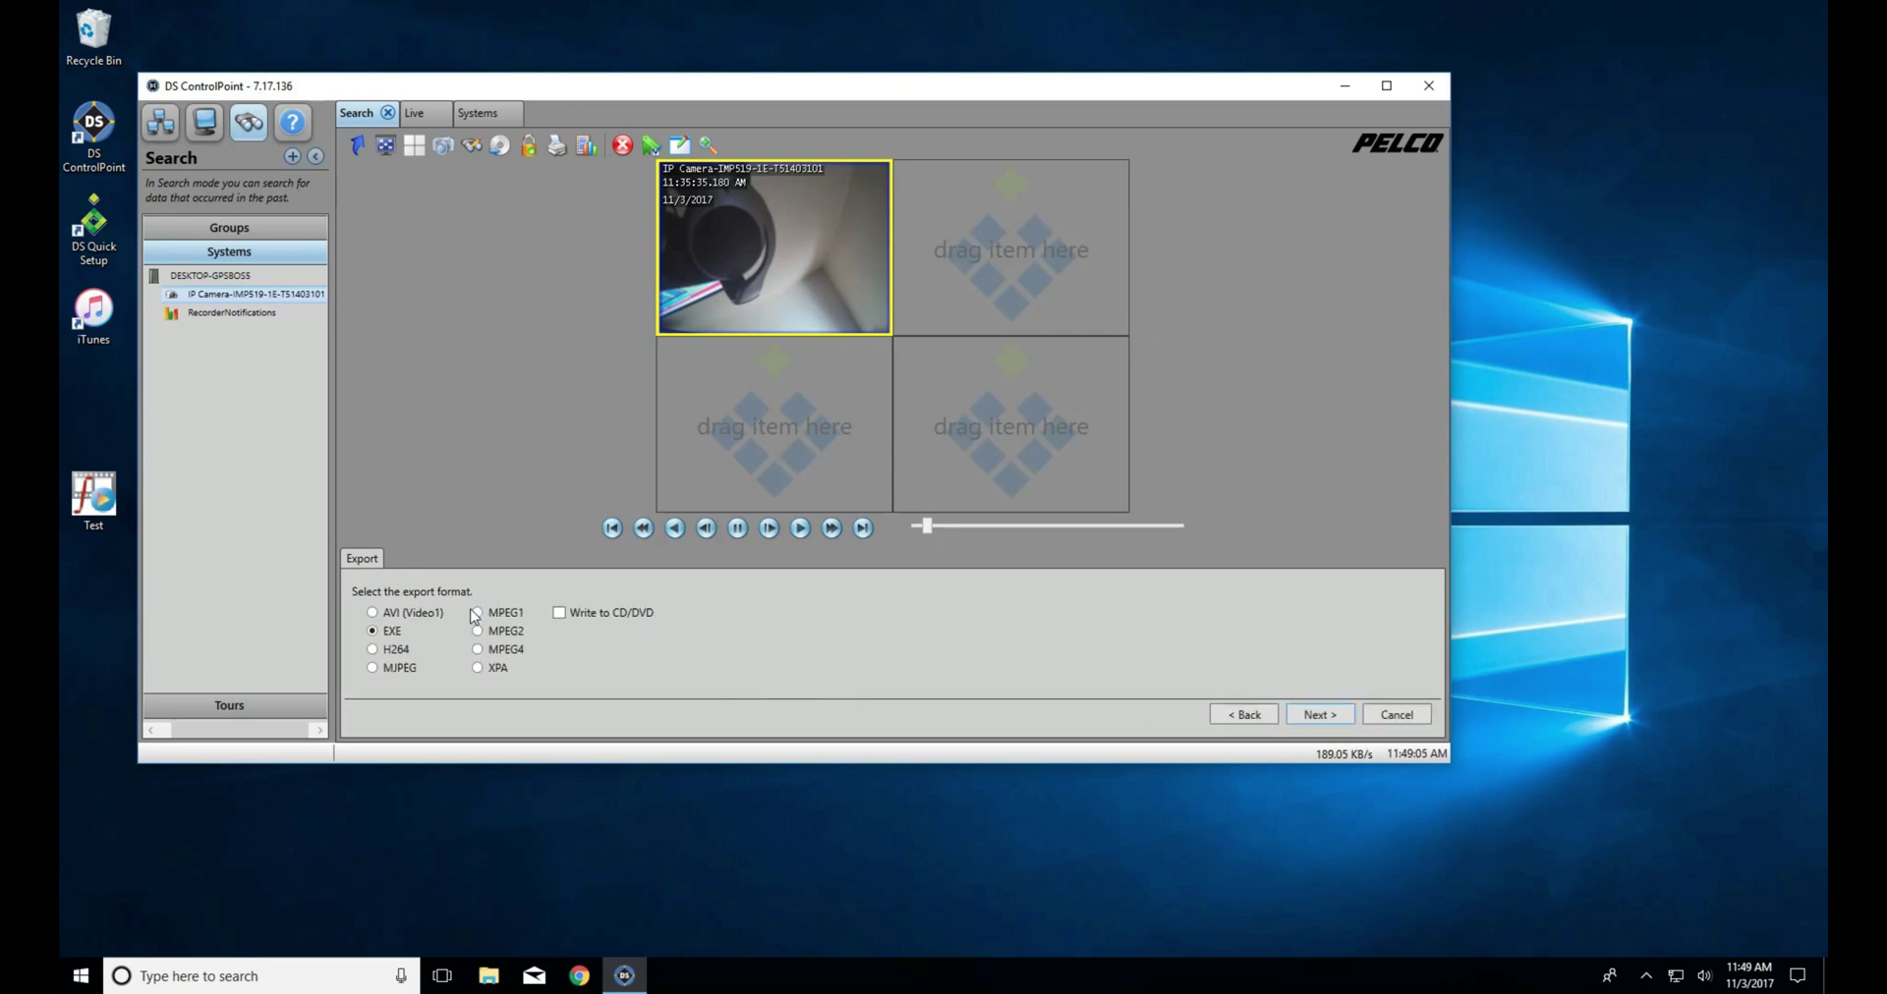
pyautogui.click(1327, 715)
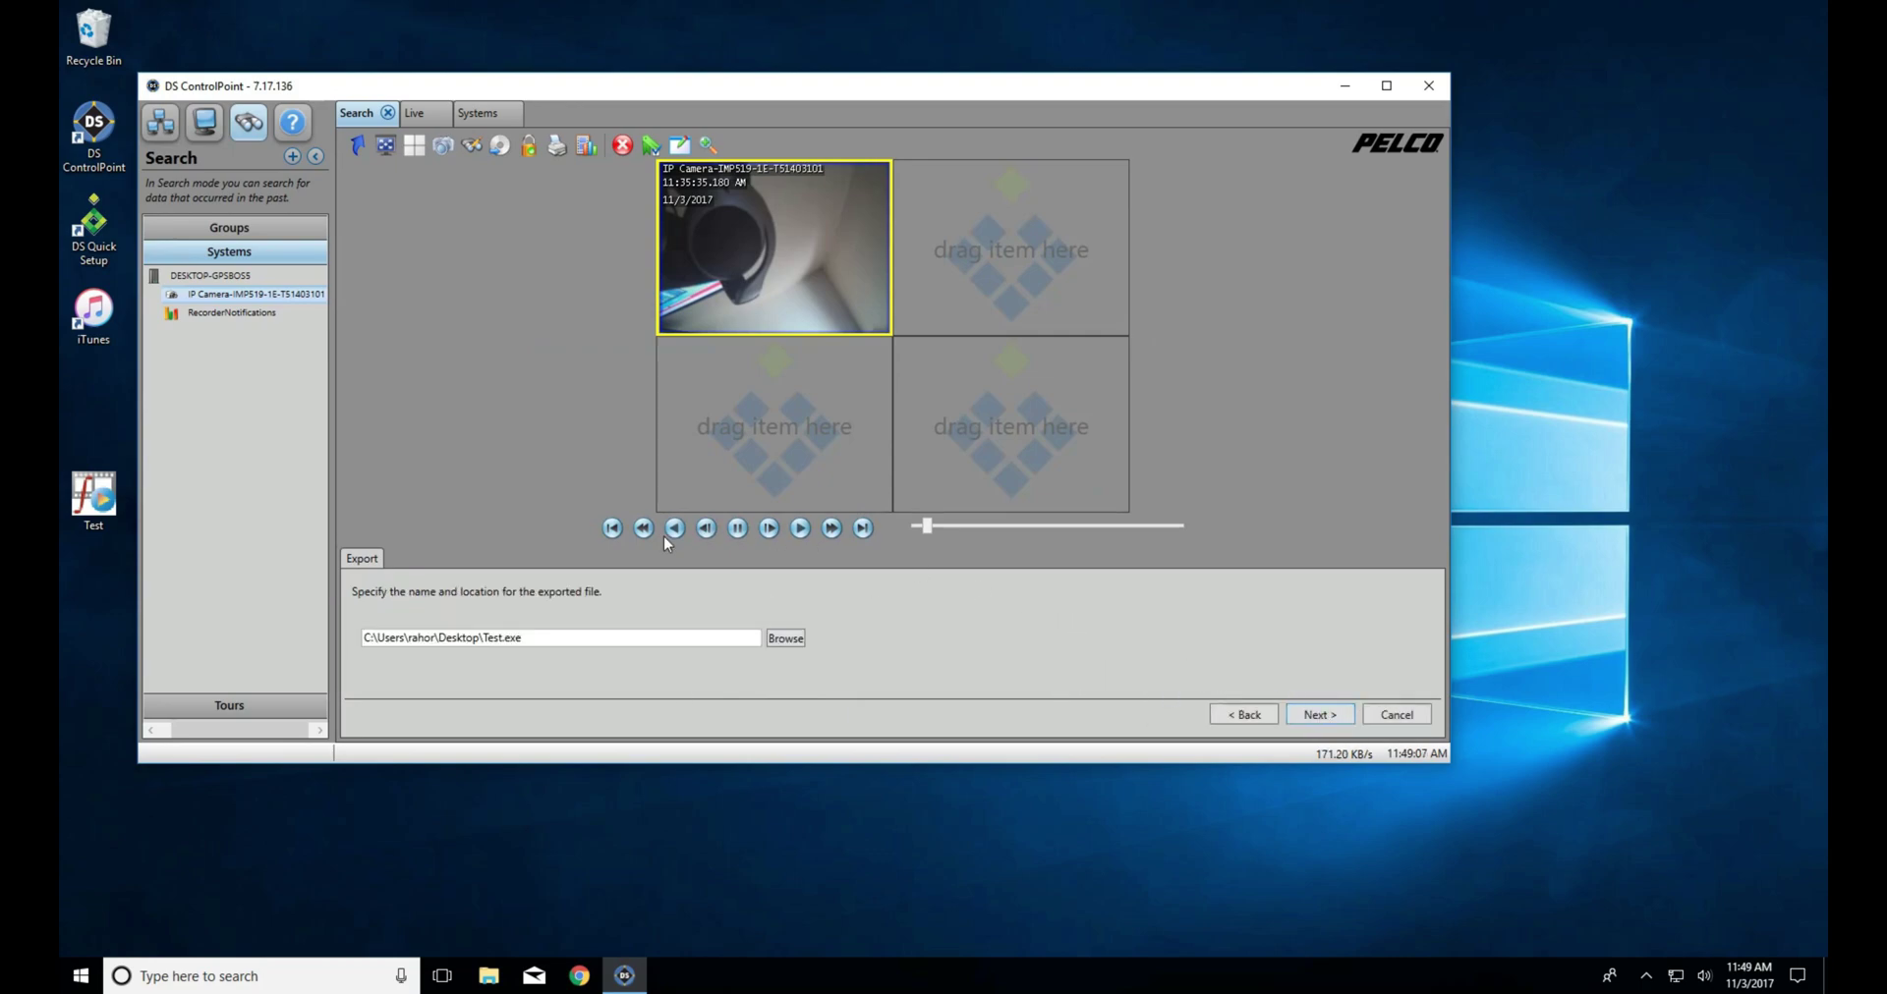
pyautogui.click(499, 637)
pyautogui.click(1317, 716)
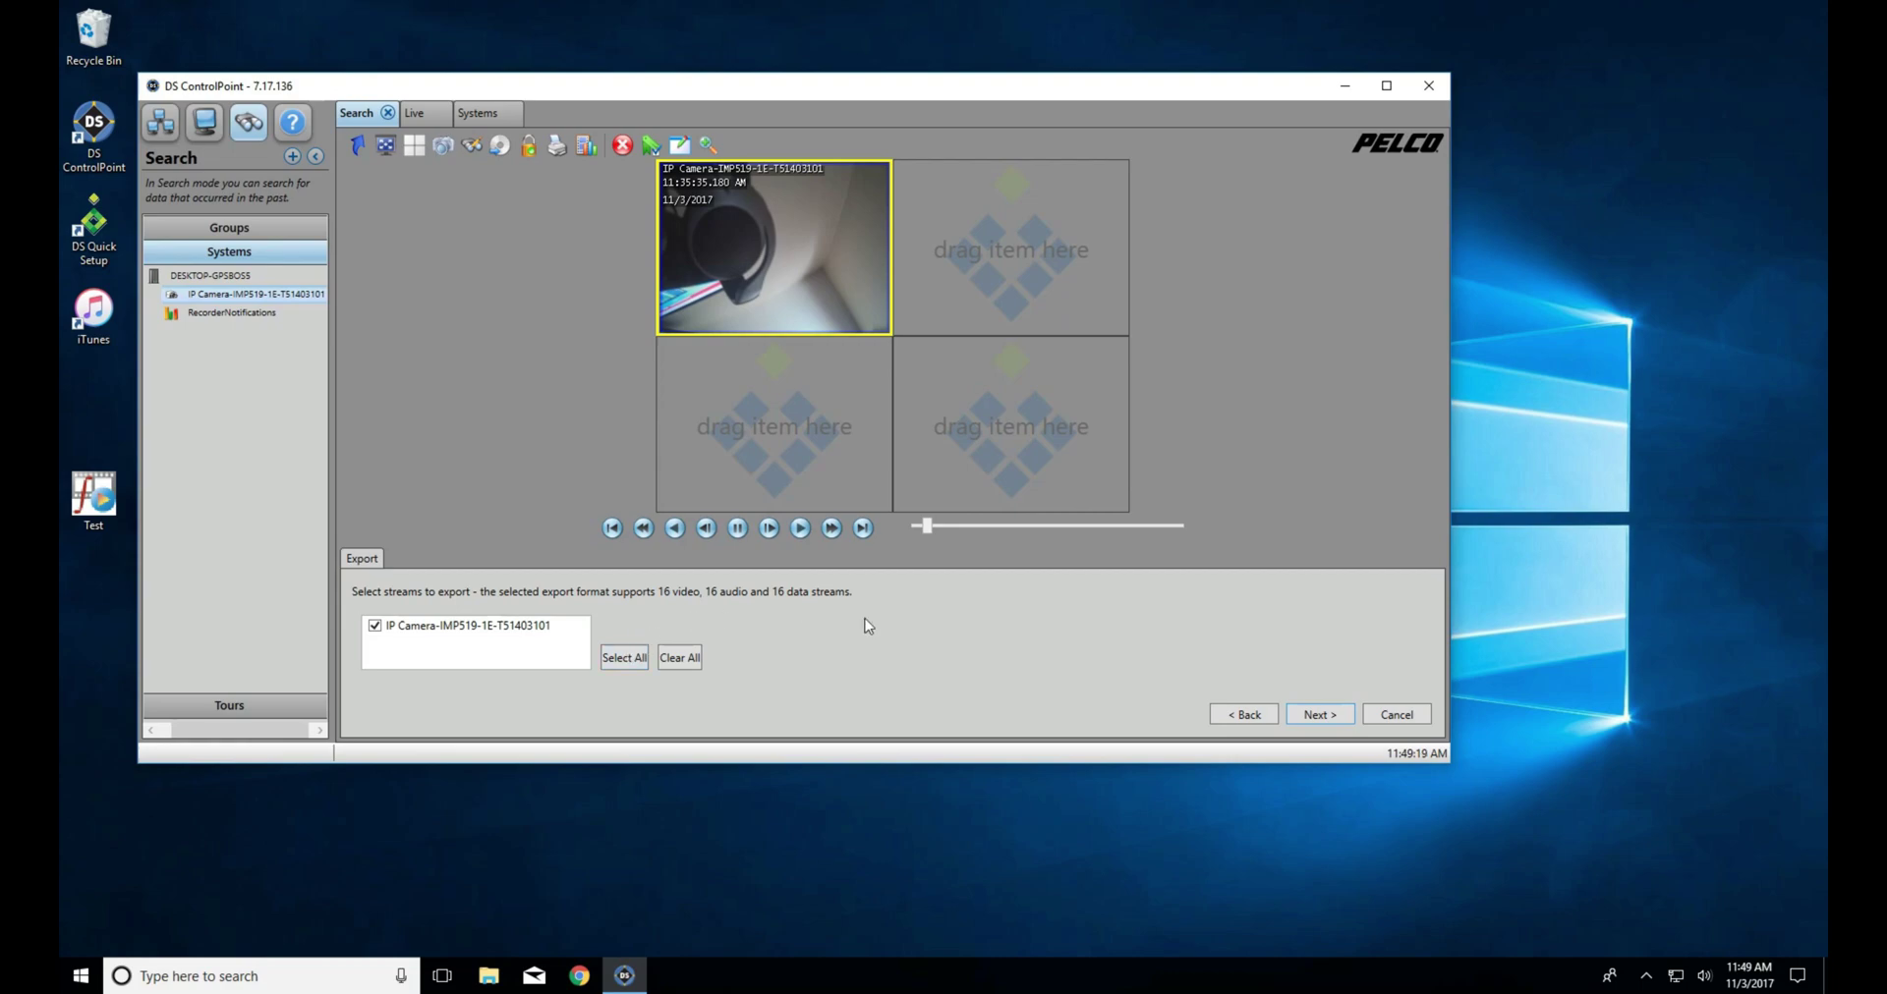
# Keep the IP camera stream selected, set the clip start to about 11:36:03 AM, shorten its end, and finish the export.
pyautogui.click(1305, 714)
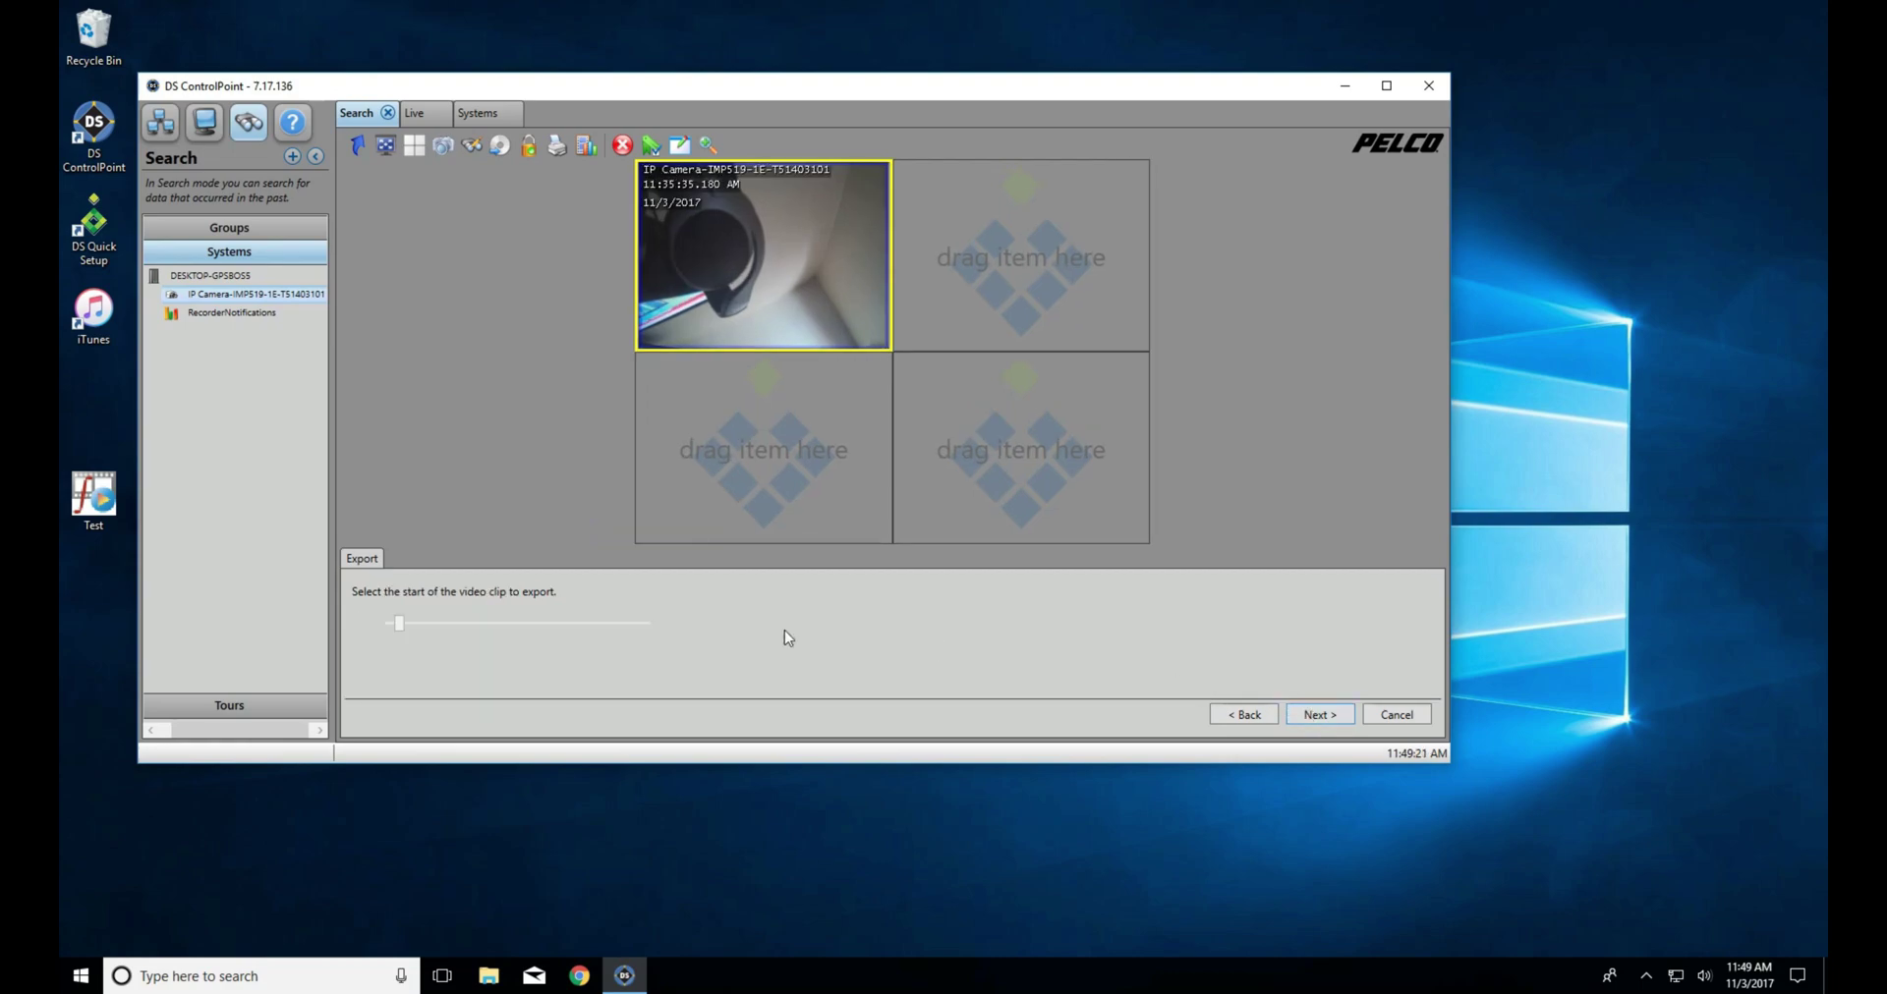
pyautogui.moveTo(398, 626); pyautogui.dragTo(482, 627)
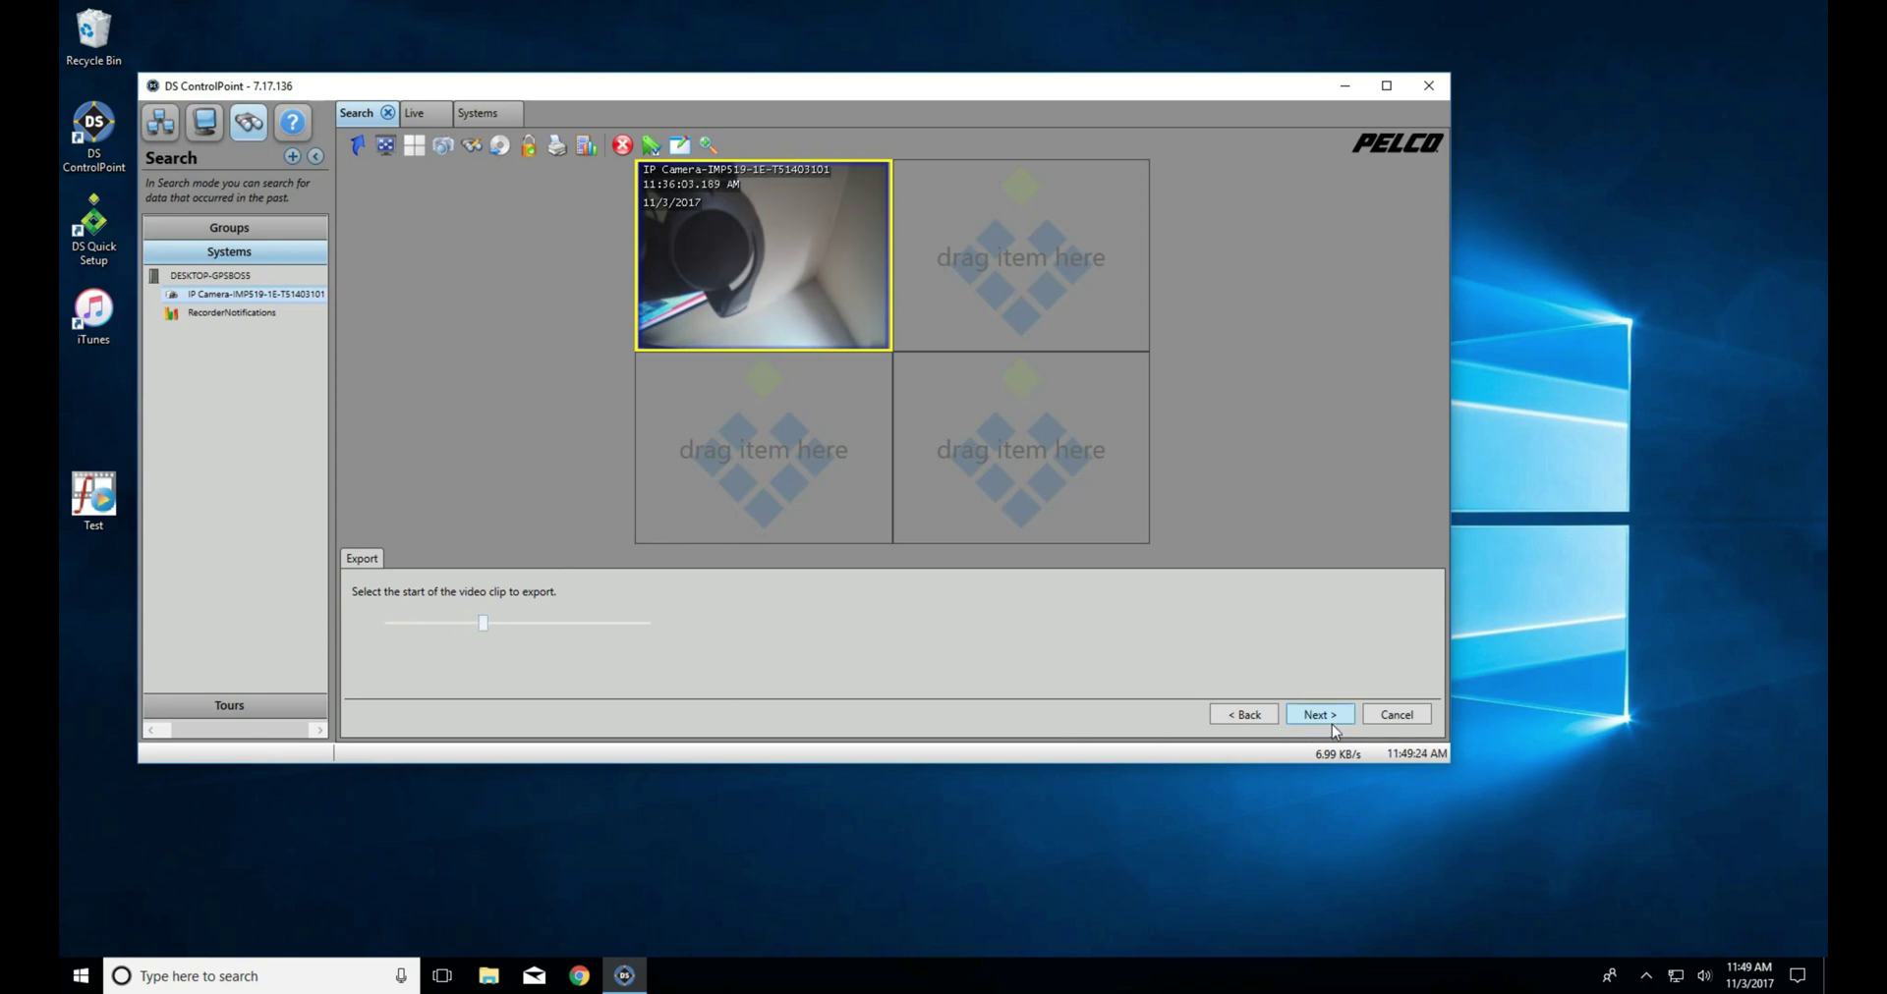
pyautogui.click(1334, 725)
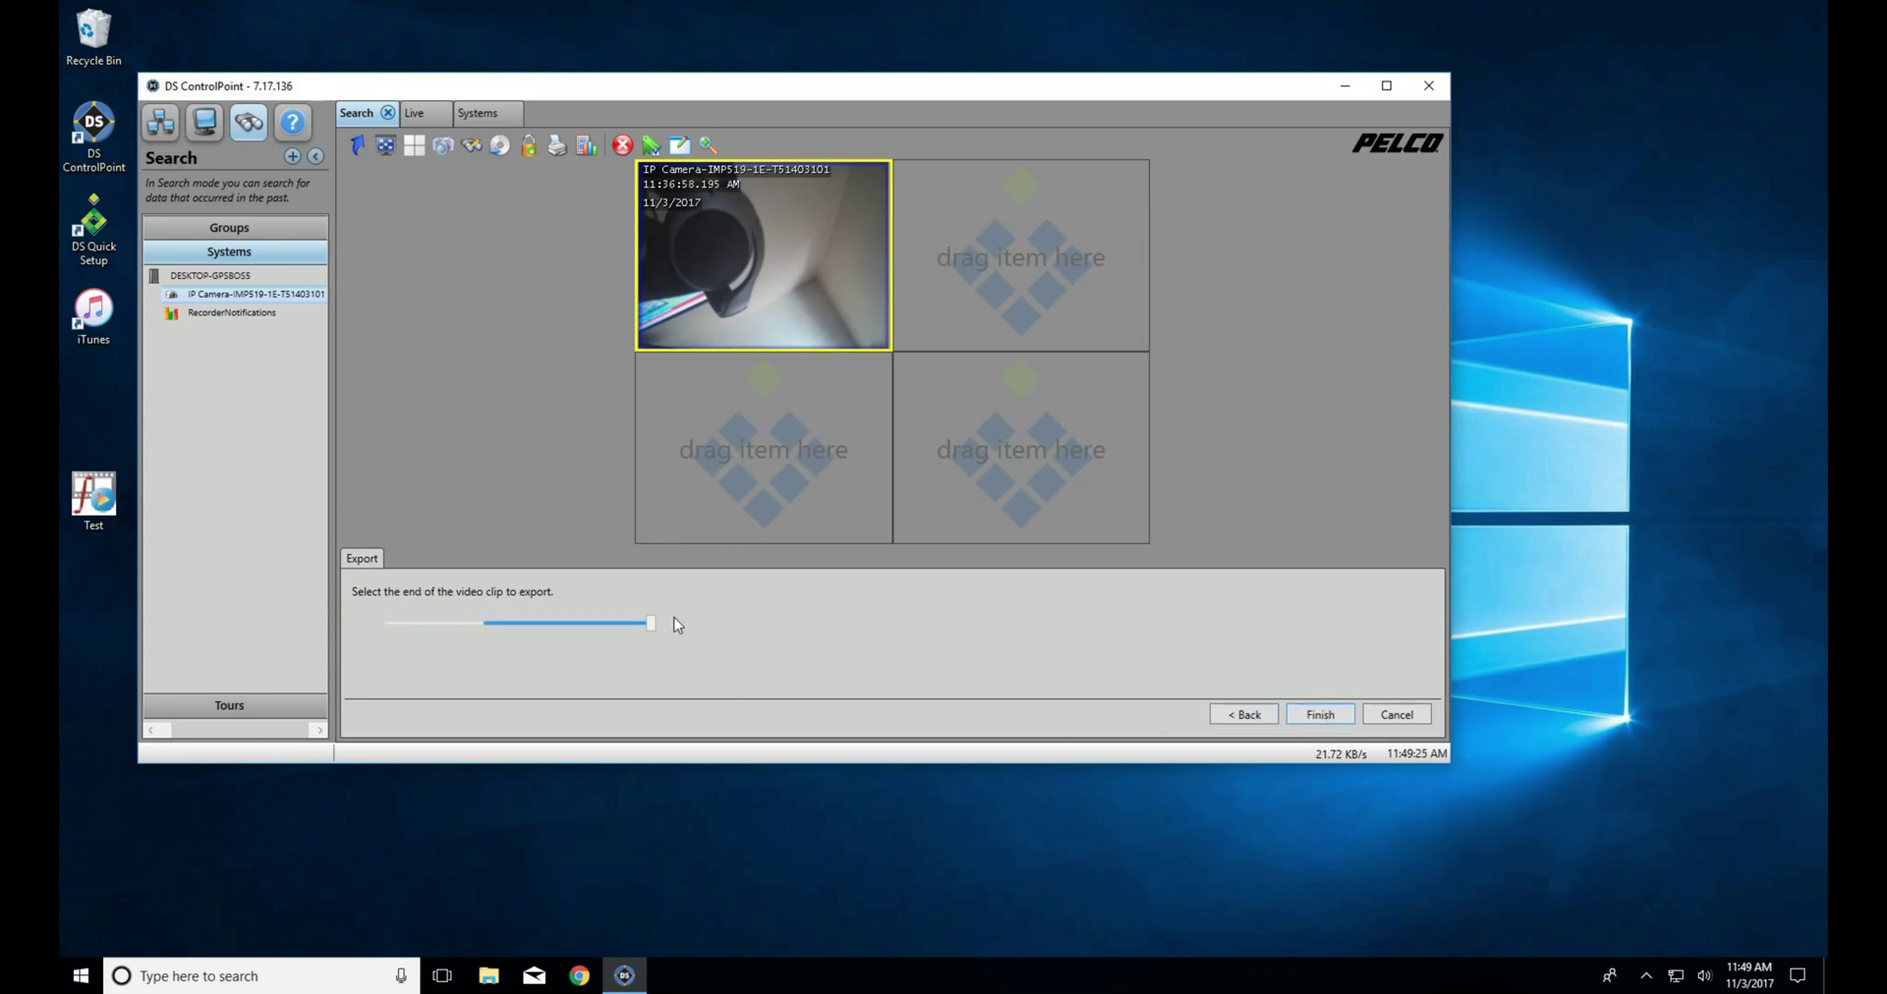
pyautogui.moveTo(652, 626); pyautogui.dragTo(544, 627)
pyautogui.click(1320, 717)
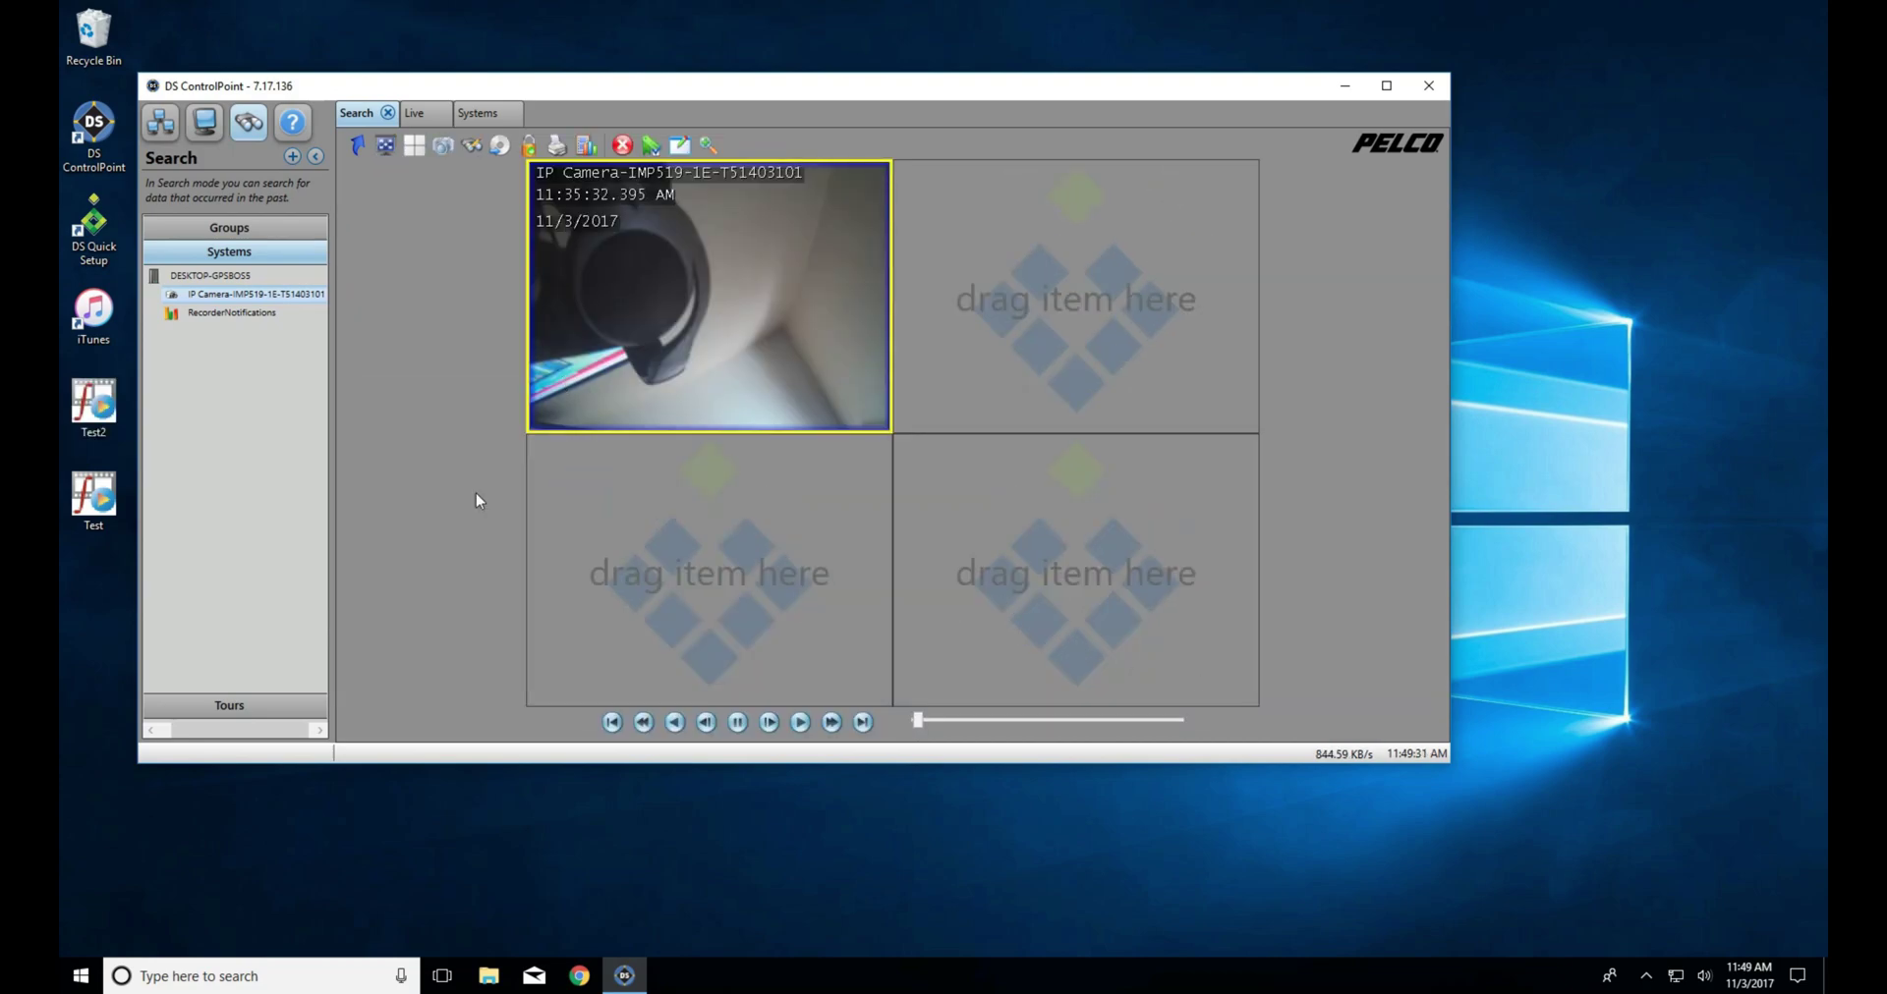
# Play the exported Test2 file from the desktop in DS Media Player, and close the player.
pyautogui.doubleClick(86, 396)
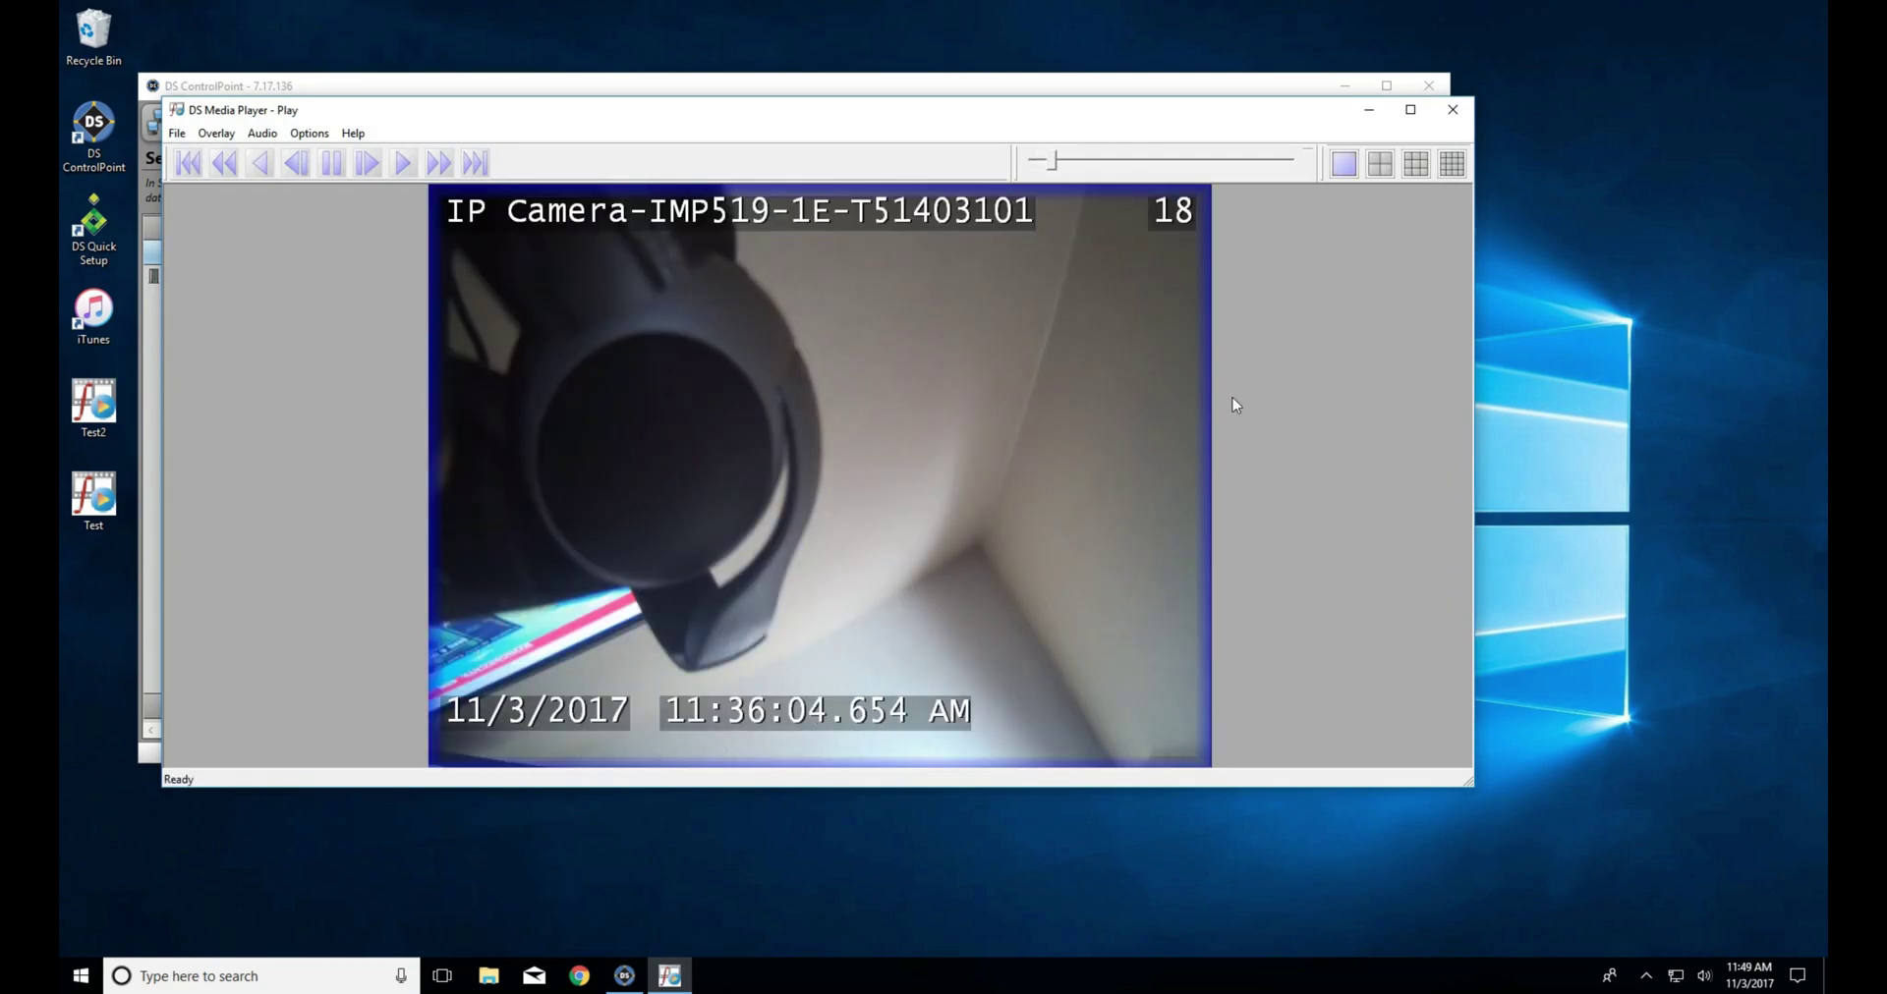
pyautogui.click(1452, 112)
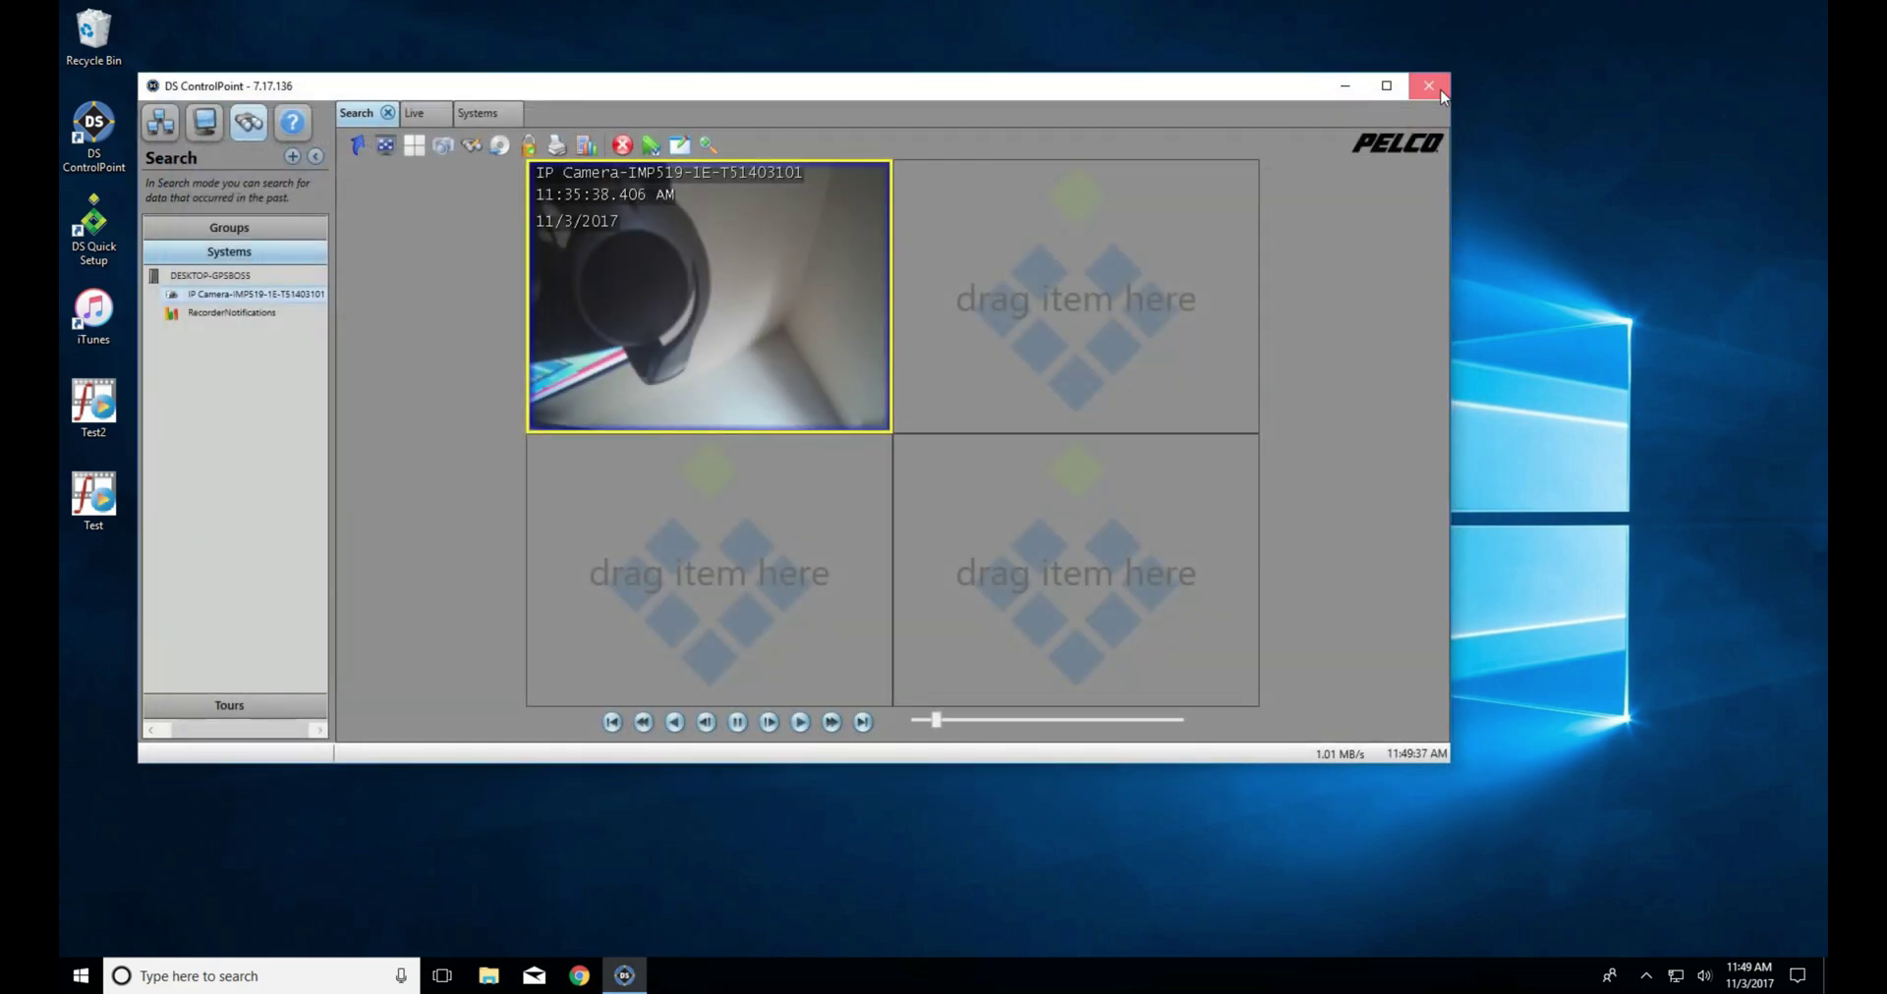